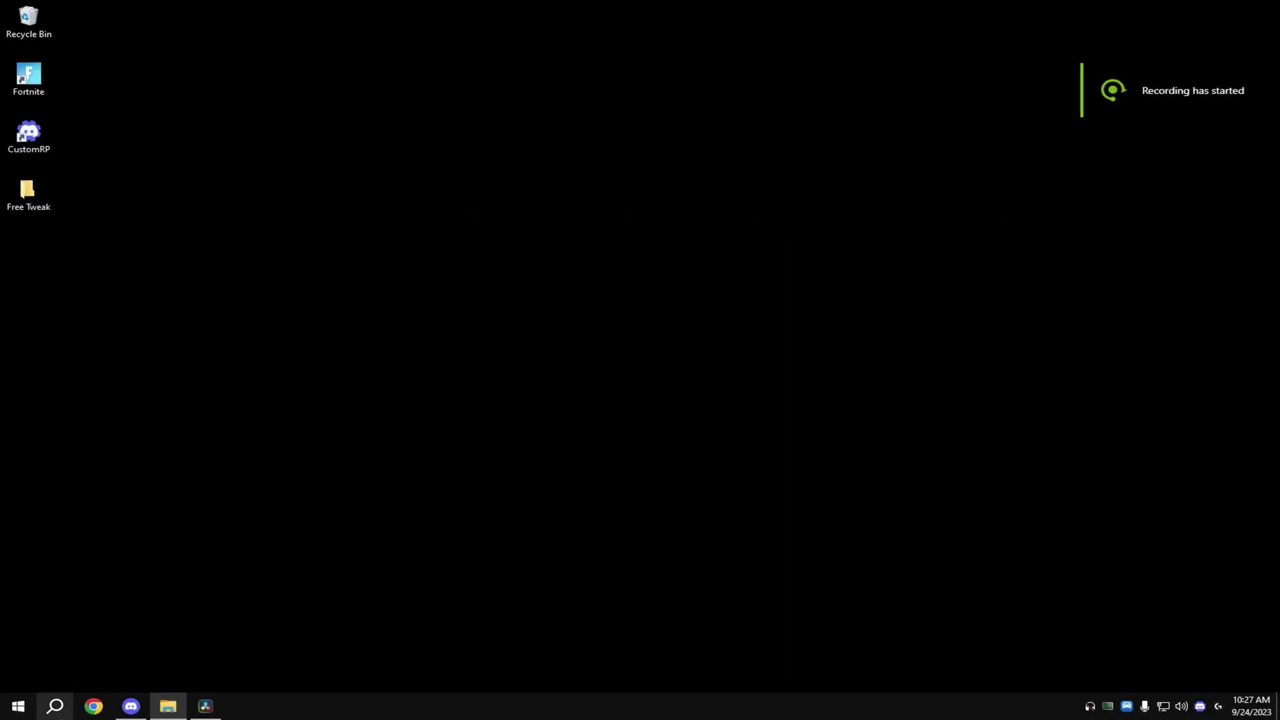
# - Search 'RESTORE' from Start and open Create a restore point
pyautogui.click(56, 707)
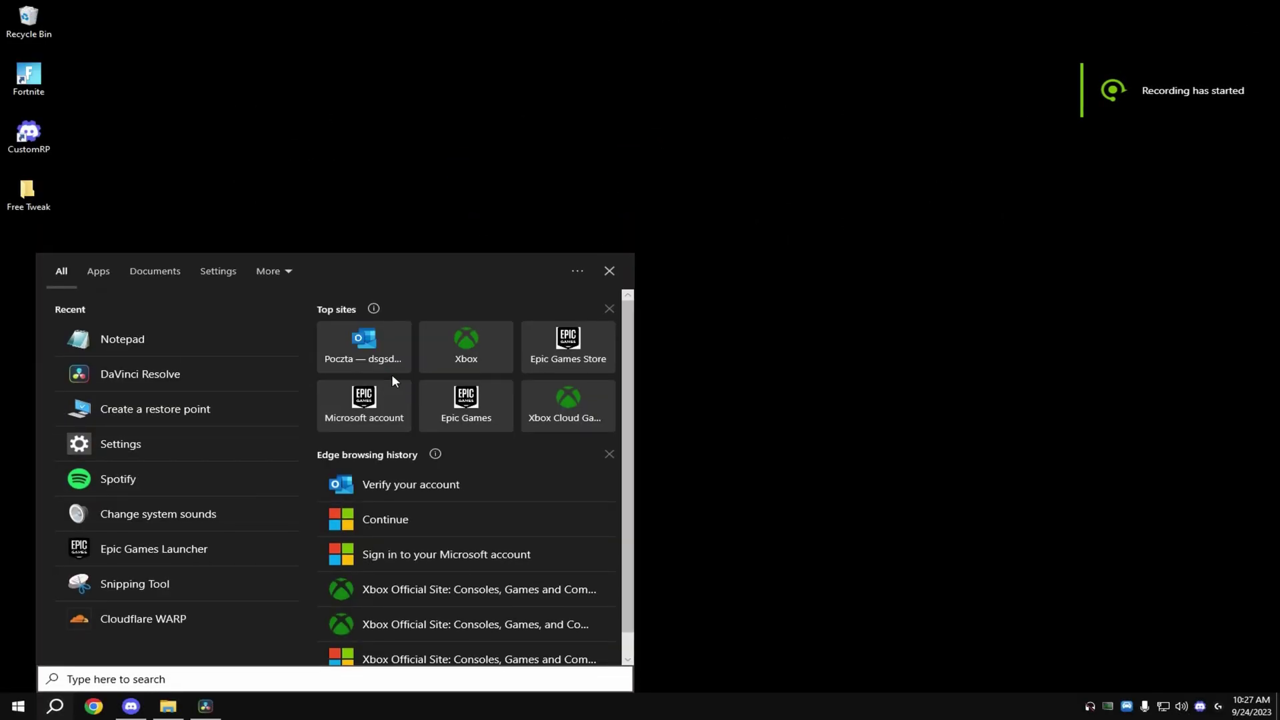
pyautogui.press('Escape')
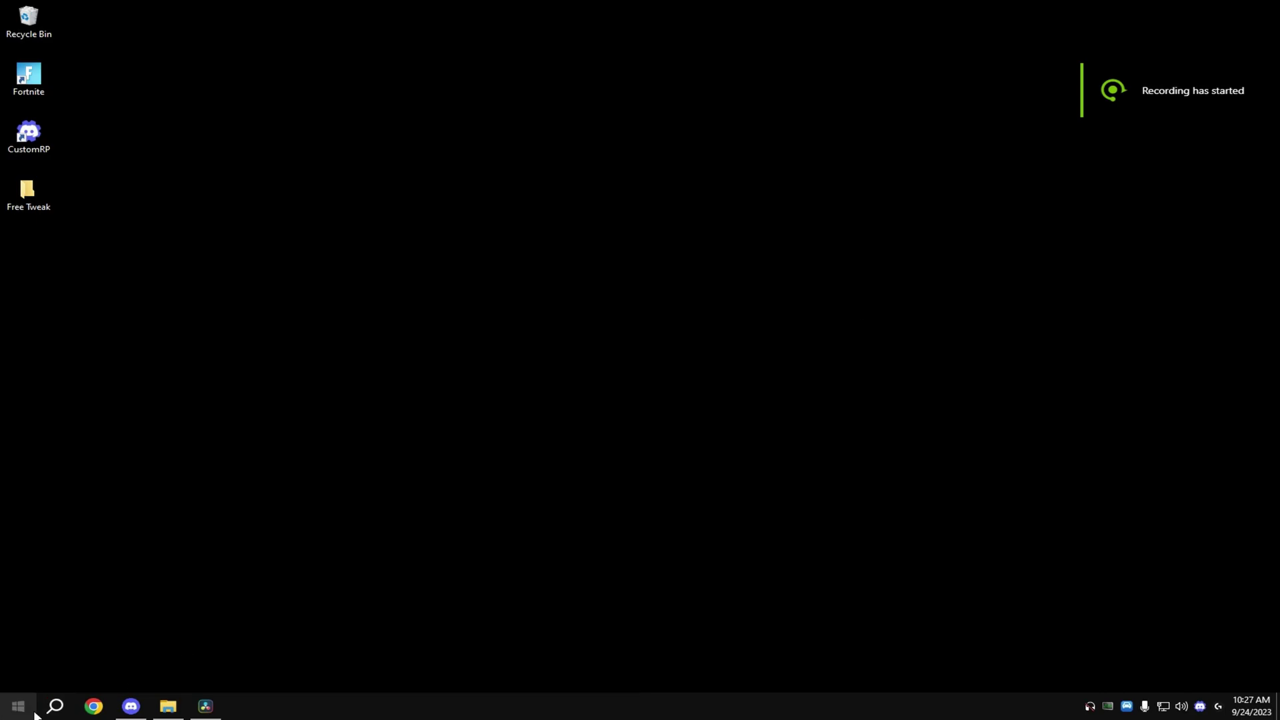
pyautogui.click(18, 705)
pyautogui.write('RESTORE')
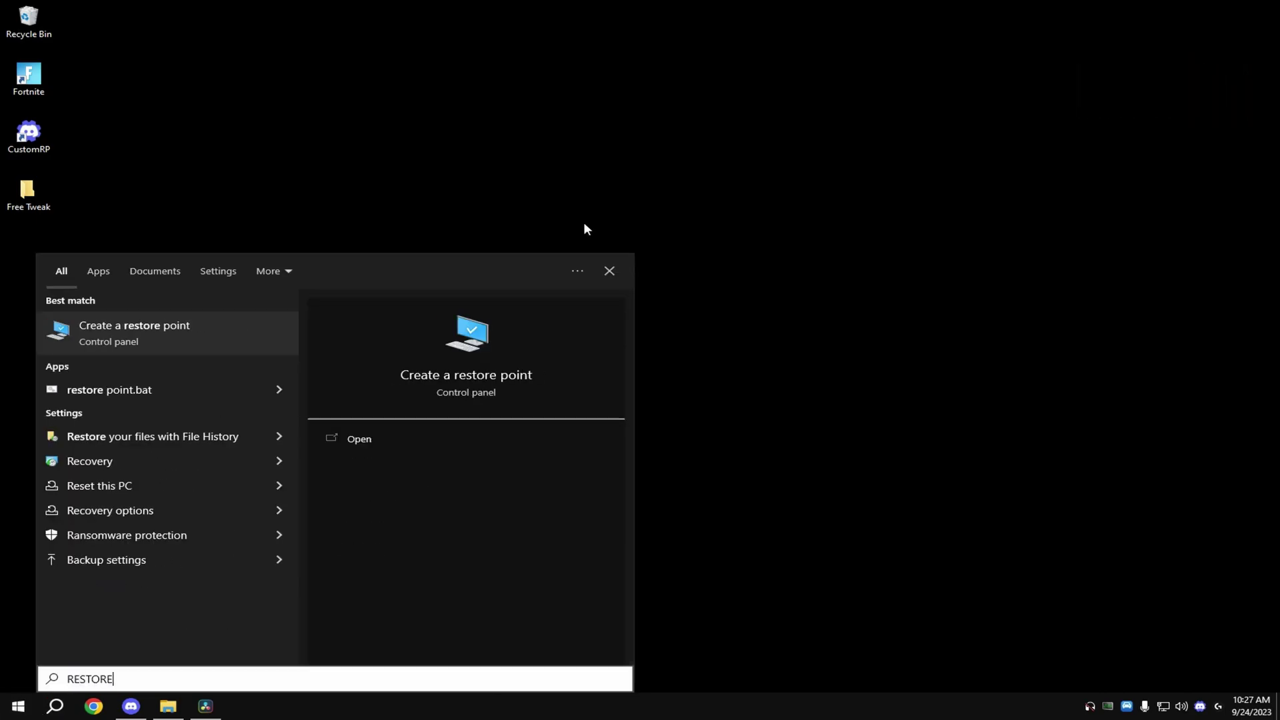
pyautogui.click(123, 342)
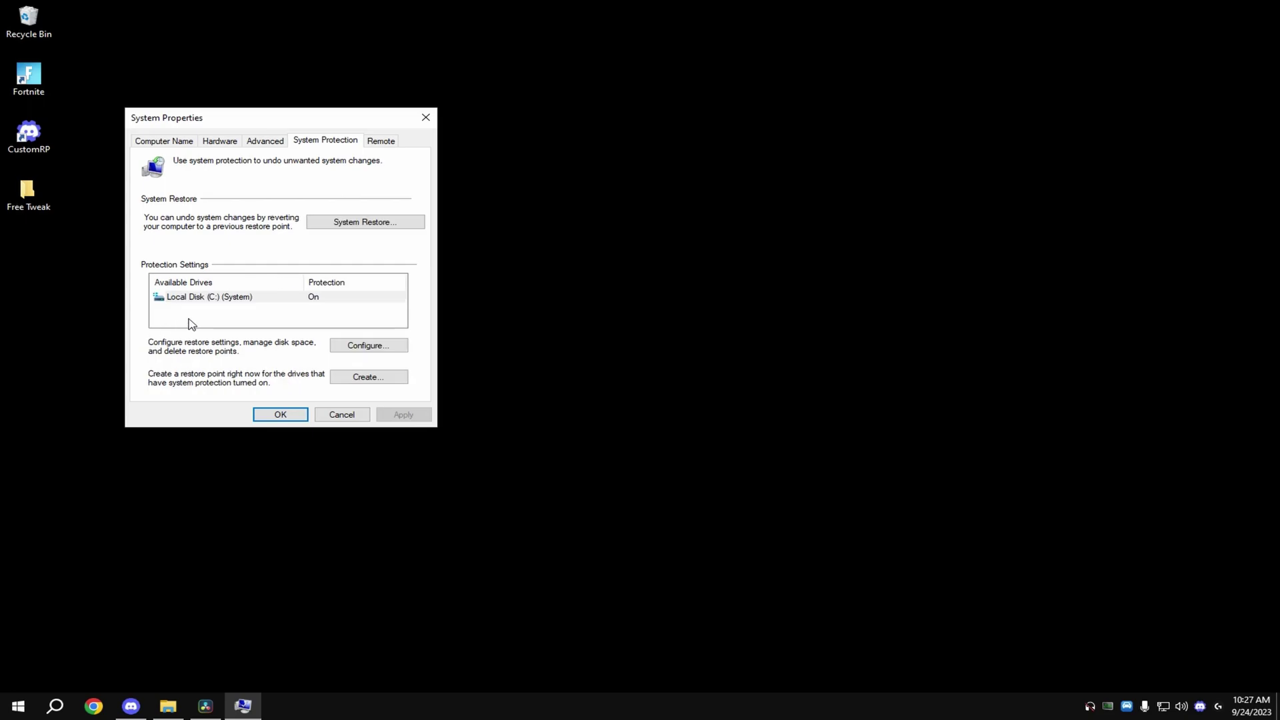
# - Create a restore point on Local Disk (C:) described as 'bneforew'
pyautogui.click(274, 297)
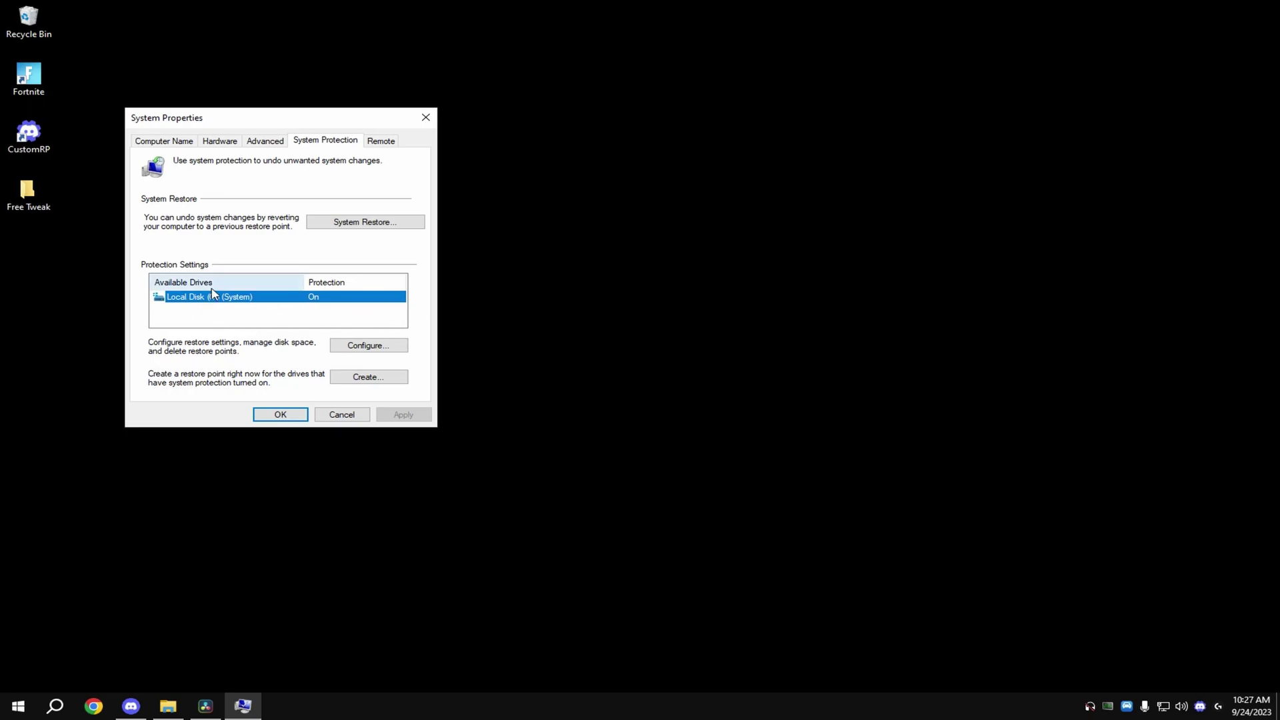
pyautogui.click(386, 376)
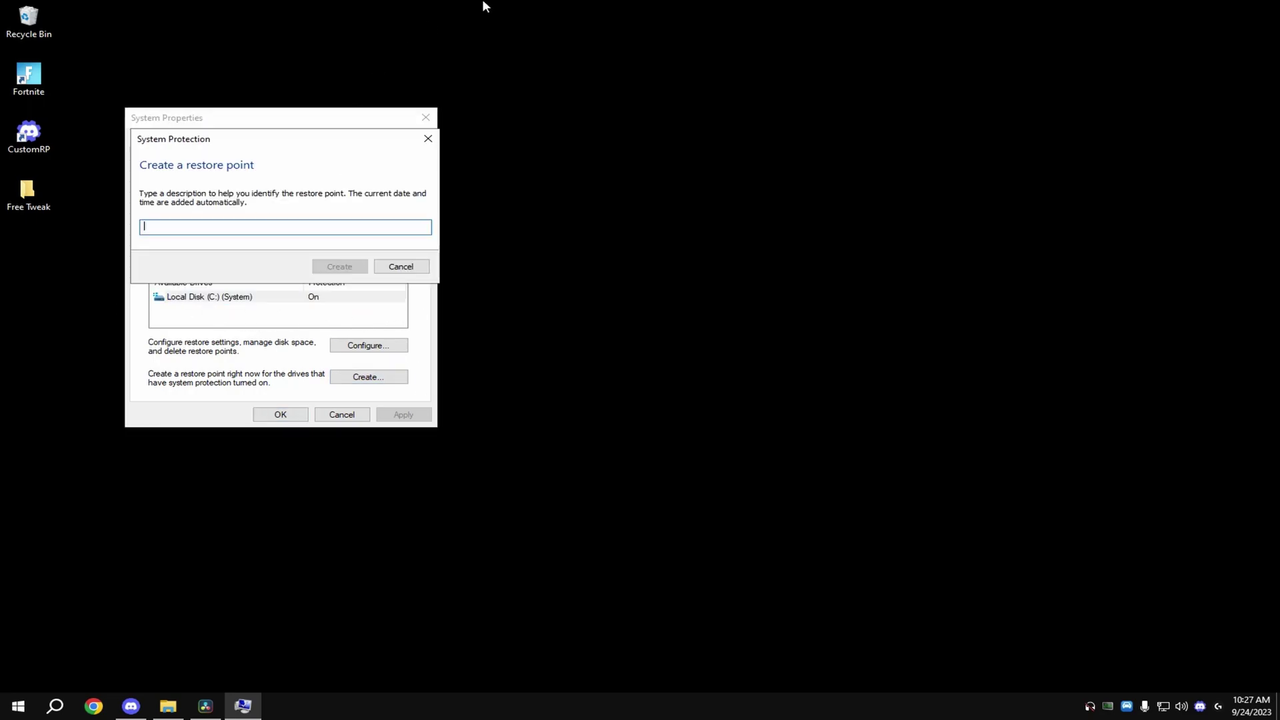
pyautogui.write('bnef')
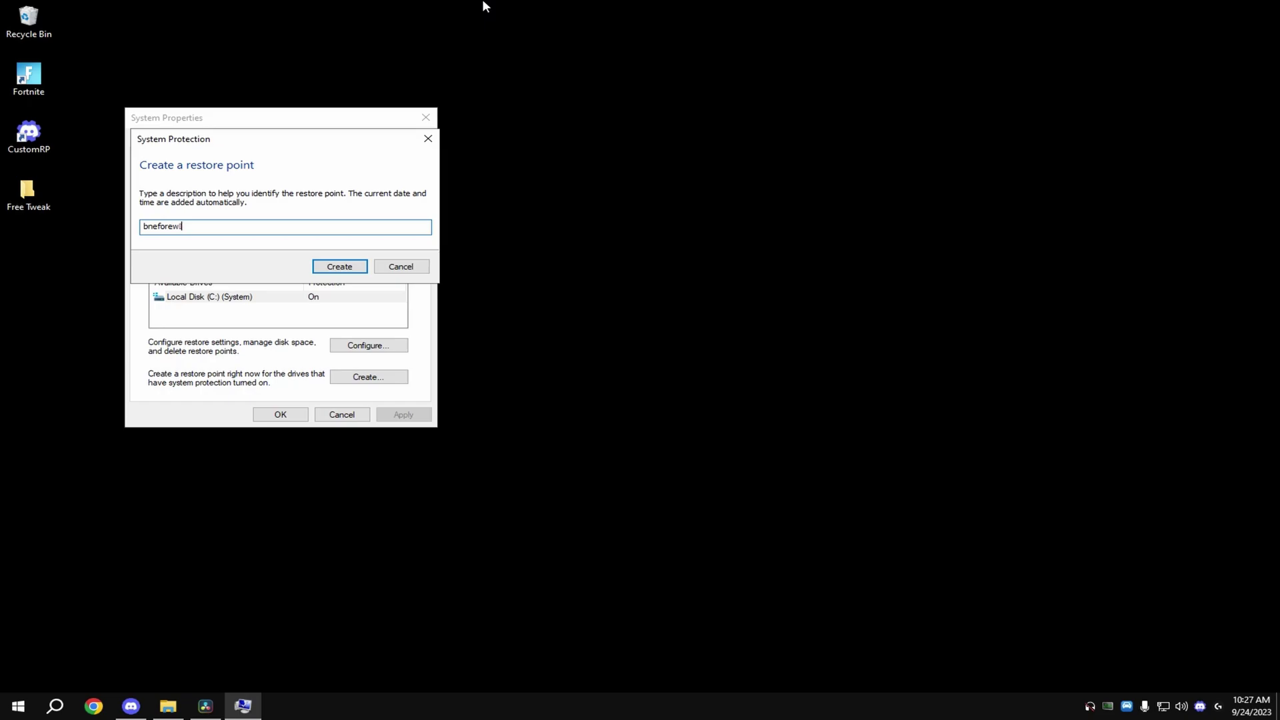
pyautogui.write('orew')
pyautogui.click(342, 264)
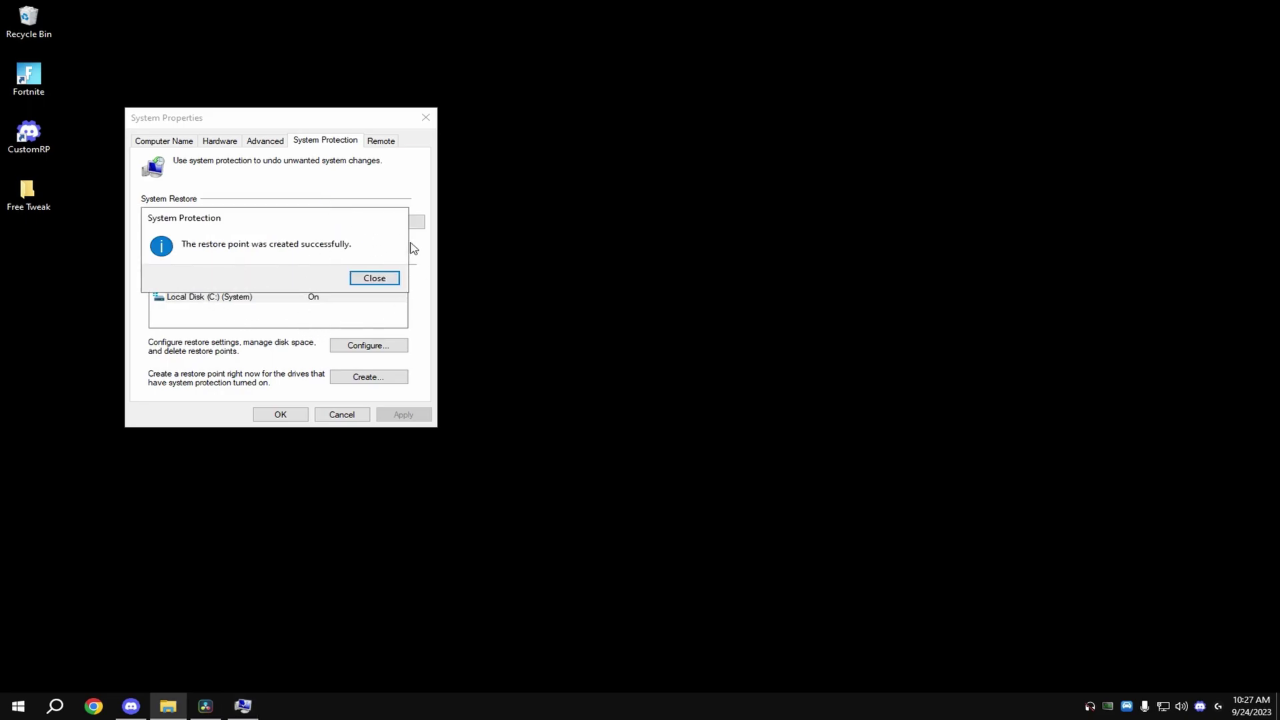
pyautogui.click(394, 279)
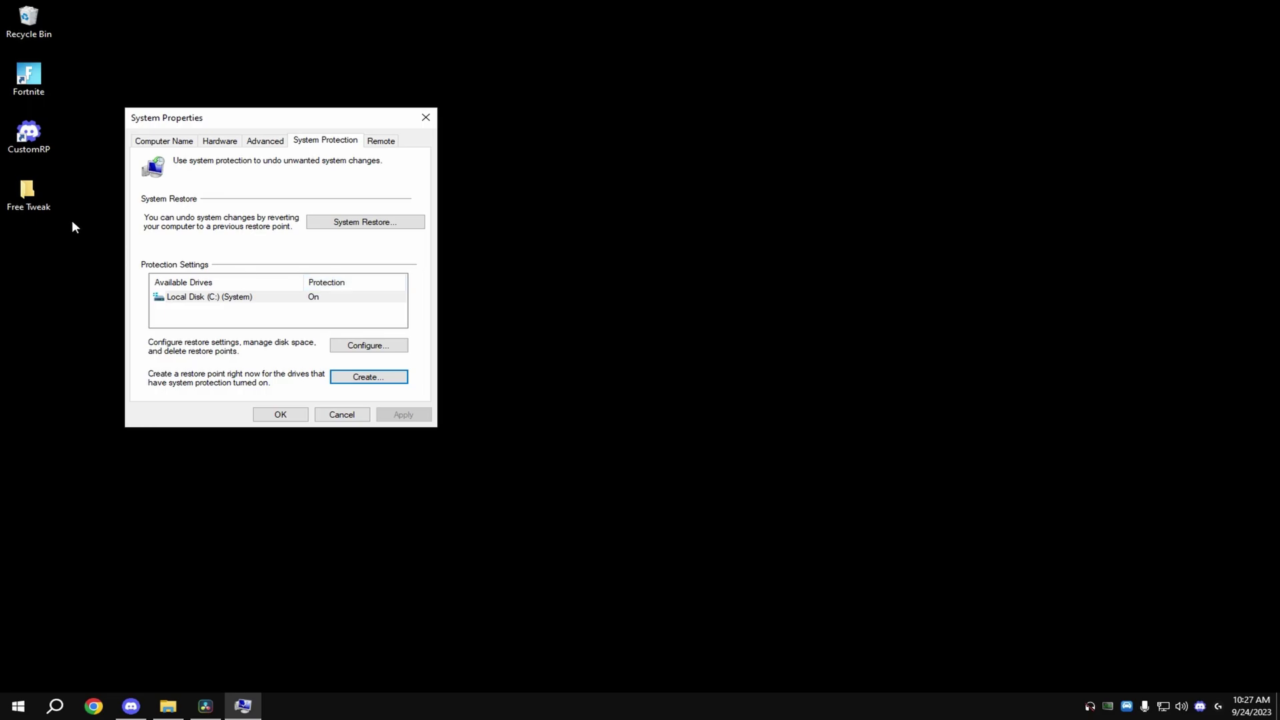
# - Start the System Restore wizard, then extract the Free Tweak folder from WinRAR to the desktop and close WinRAR
pyautogui.click(343, 222)
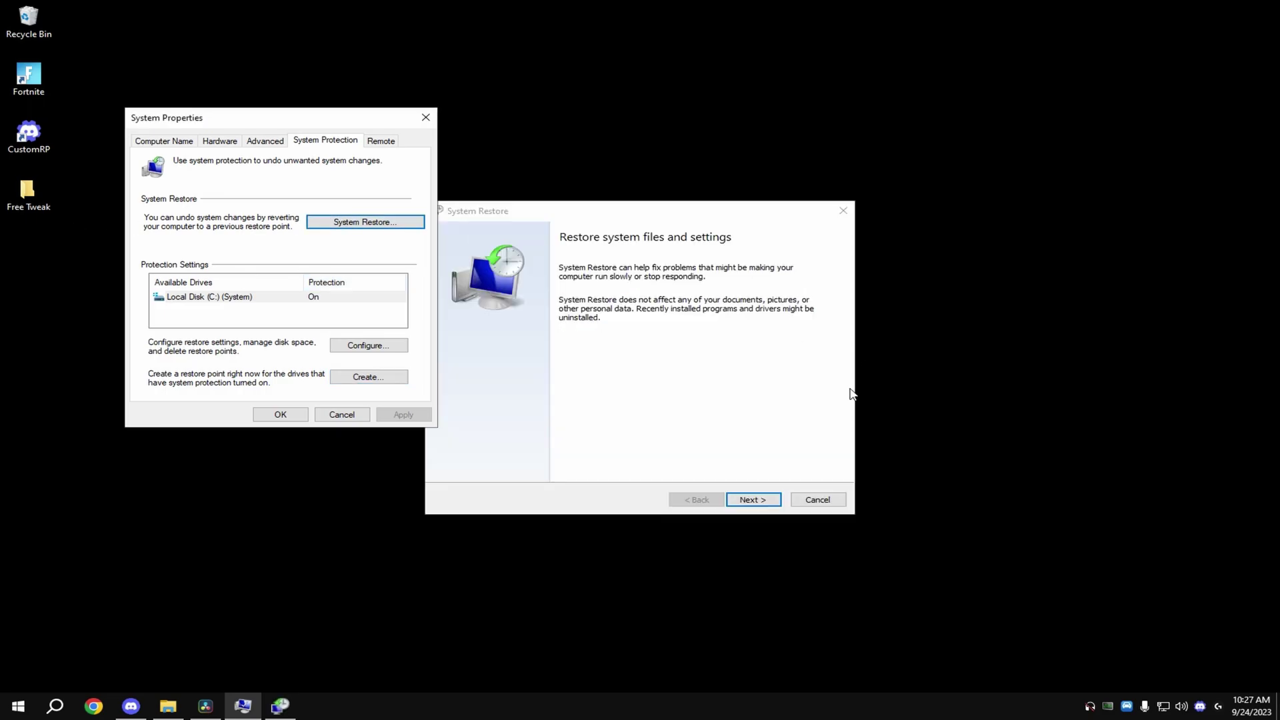
pyautogui.click(751, 501)
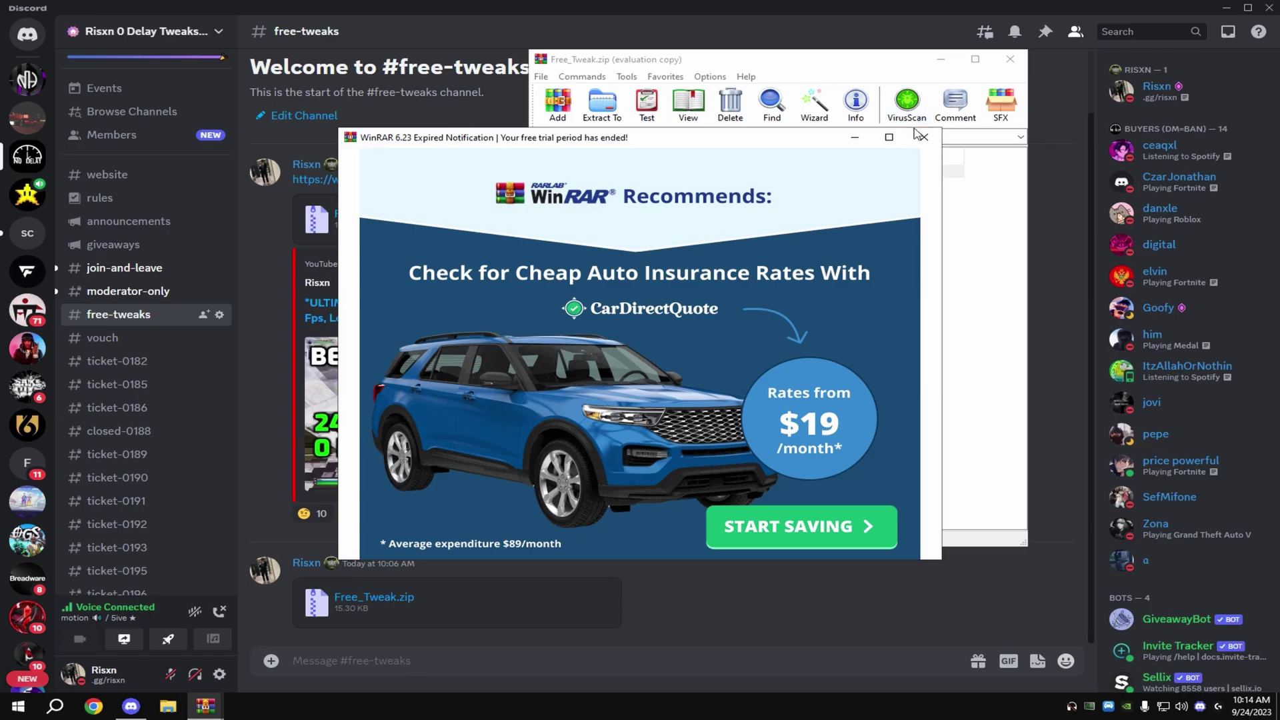
pyautogui.click(923, 137)
pyautogui.click(1223, 7)
pyautogui.moveTo(580, 184); pyautogui.dragTo(576, 379)
pyautogui.click(1011, 59)
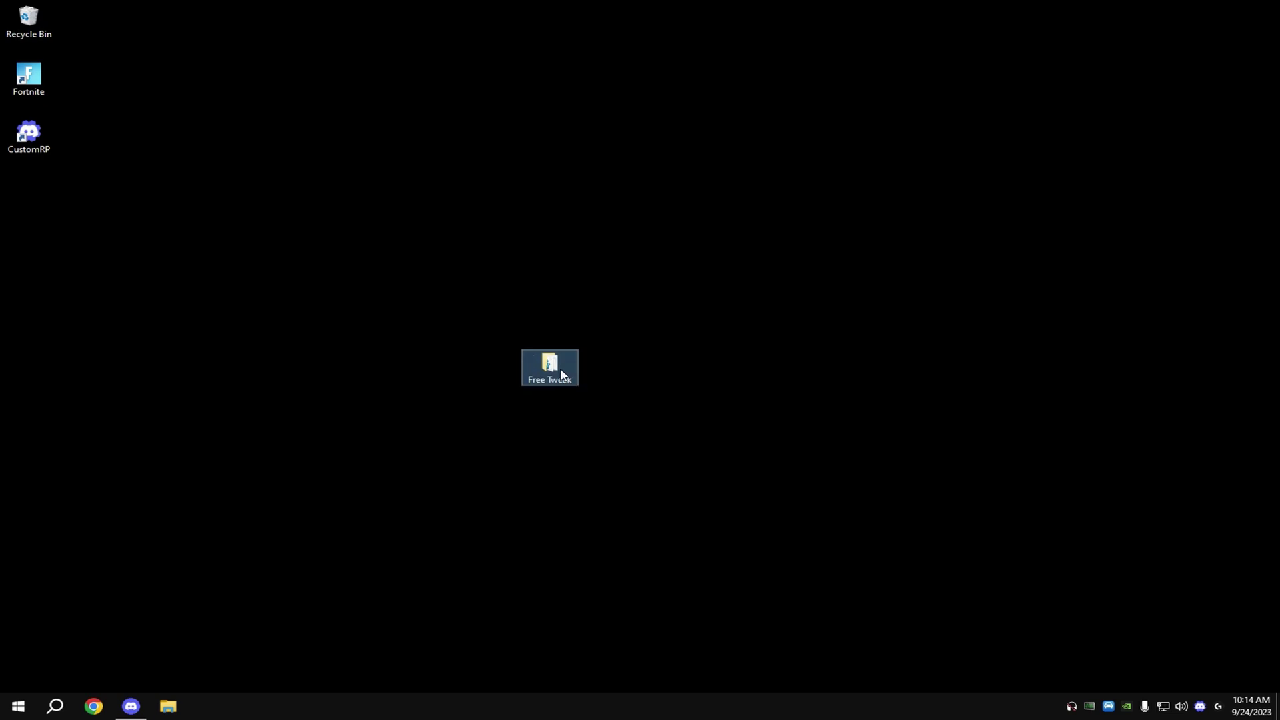
# - Open the Free Tweak folder and merge its 13 .reg tweak files
pyautogui.doubleClick(560, 368)
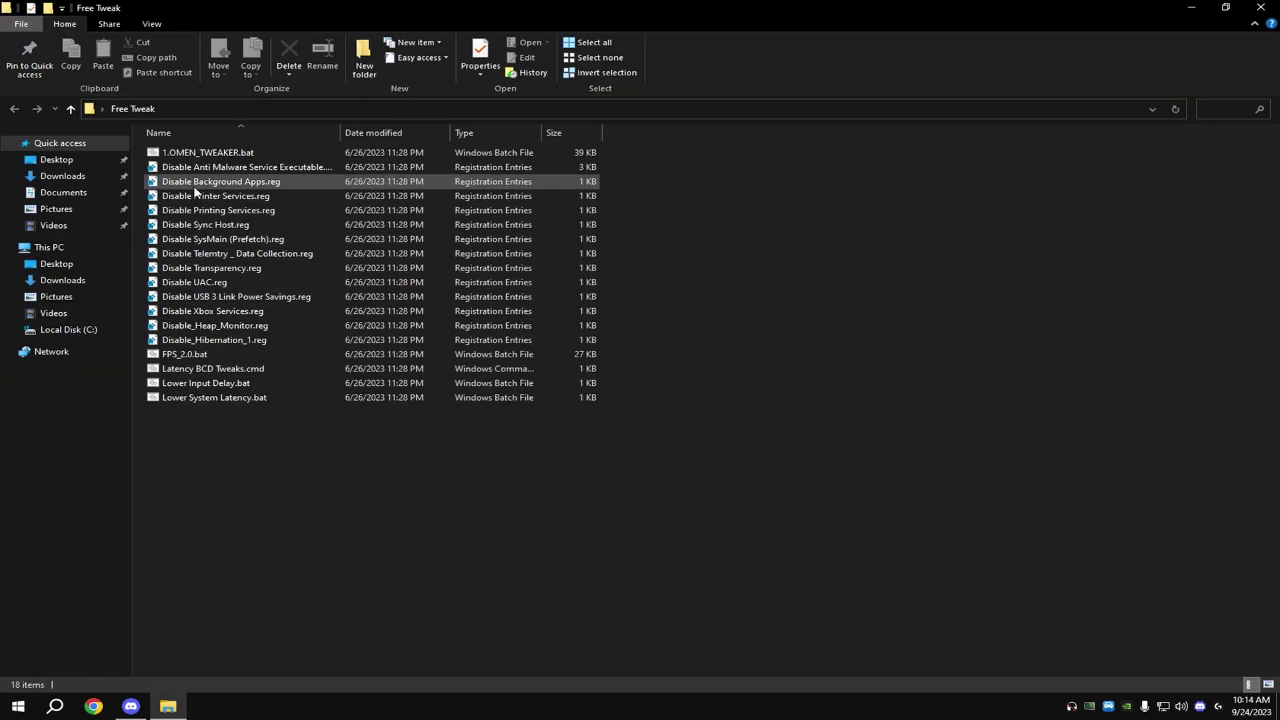
pyautogui.moveTo(142, 167); pyautogui.dragTo(274, 334)
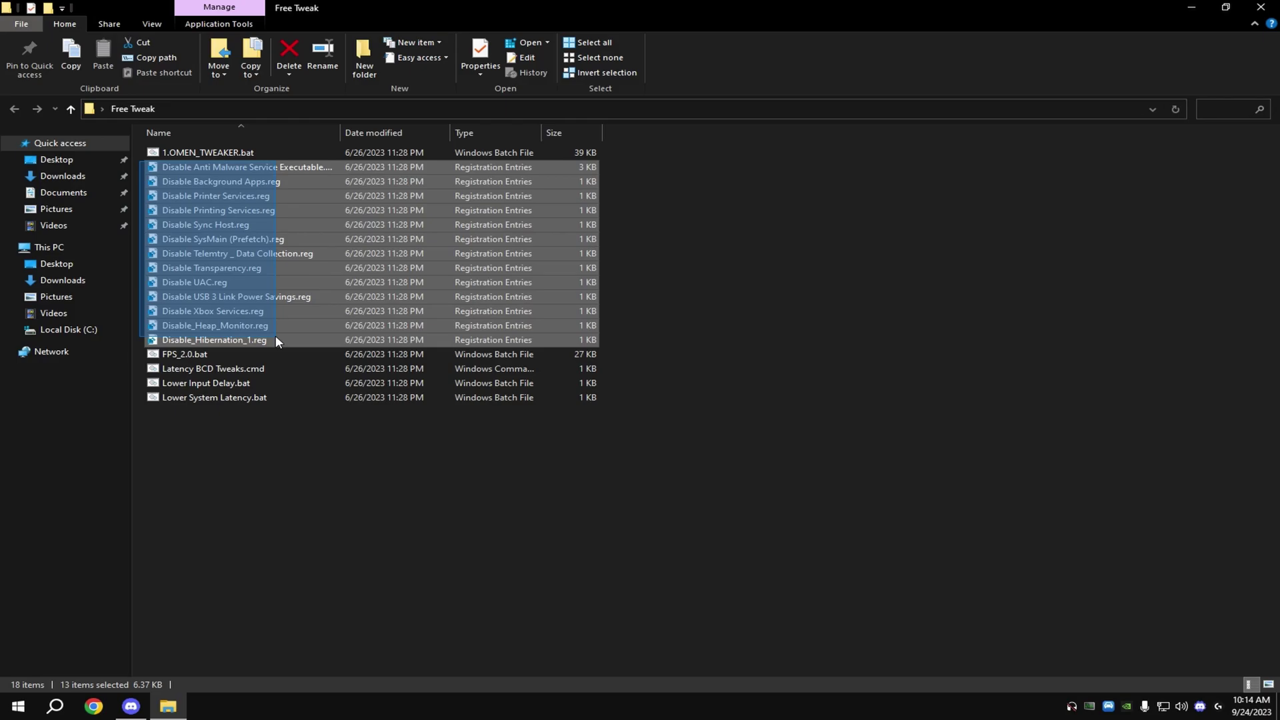
pyautogui.rightClick(275, 336)
pyautogui.click(314, 346)
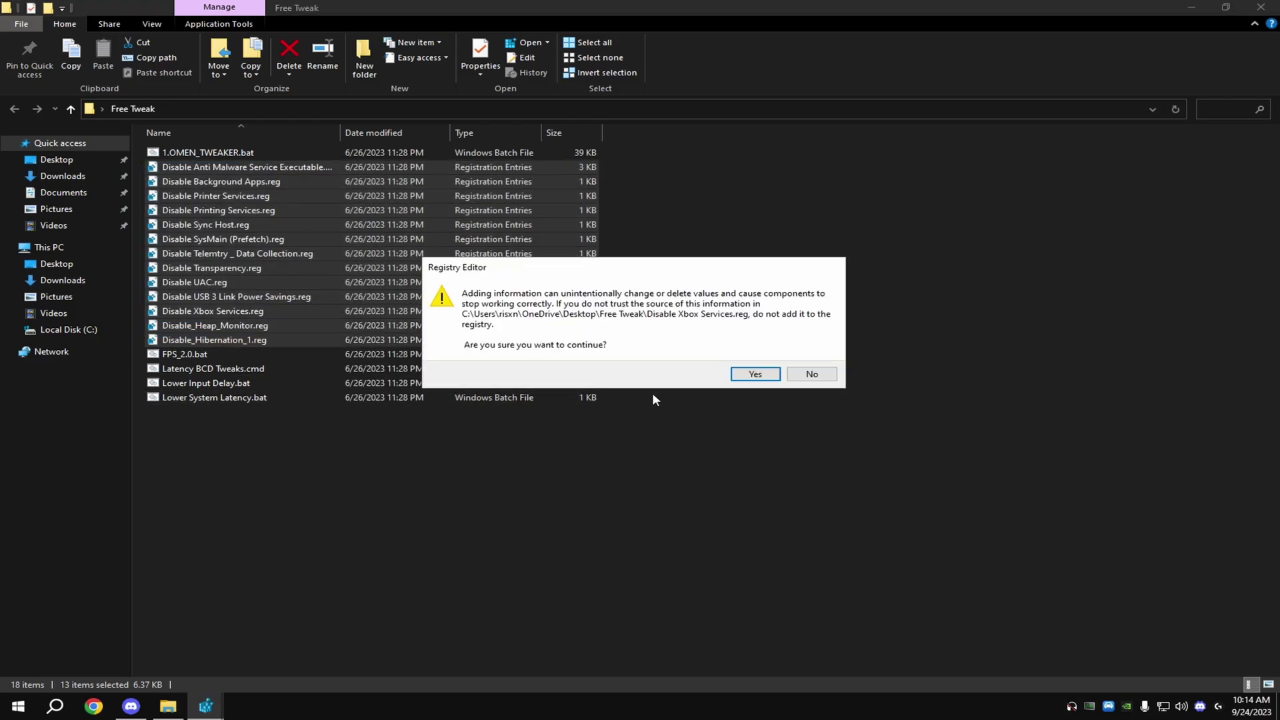
# - Confirm and acknowledge each registry merge prompt, through Disable Sync Host and the final success
pyautogui.click(753, 374)
pyautogui.click(808, 353)
pyautogui.click(797, 353)
pyautogui.click(773, 374)
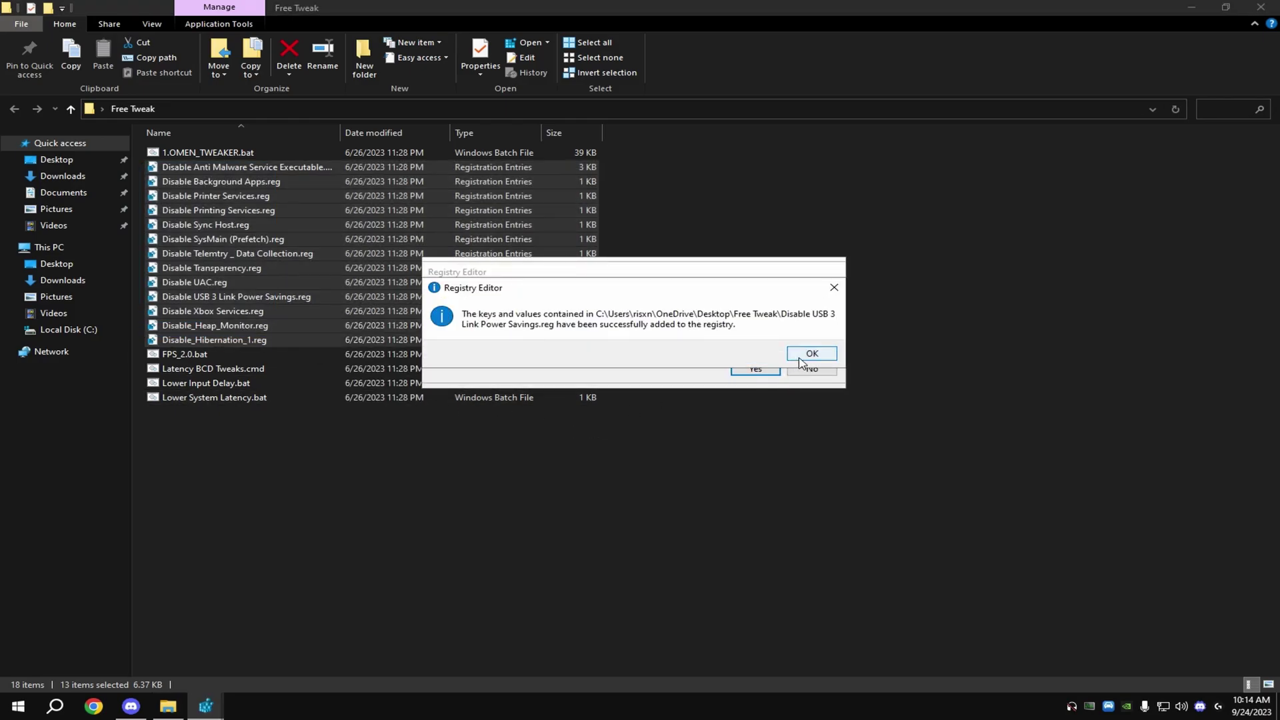
pyautogui.click(796, 353)
pyautogui.click(754, 374)
pyautogui.click(793, 353)
pyautogui.click(766, 374)
pyautogui.click(796, 353)
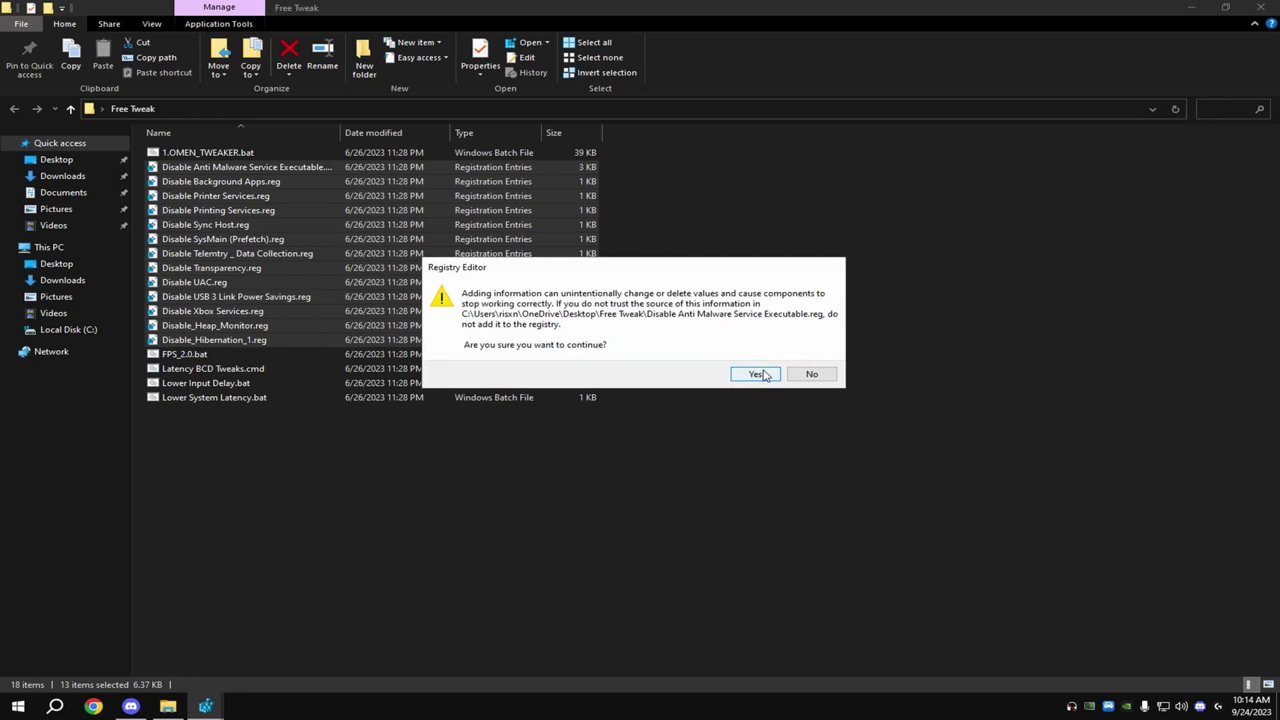
pyautogui.click(767, 374)
pyautogui.click(796, 353)
pyautogui.click(770, 376)
pyautogui.click(806, 354)
pyautogui.click(756, 374)
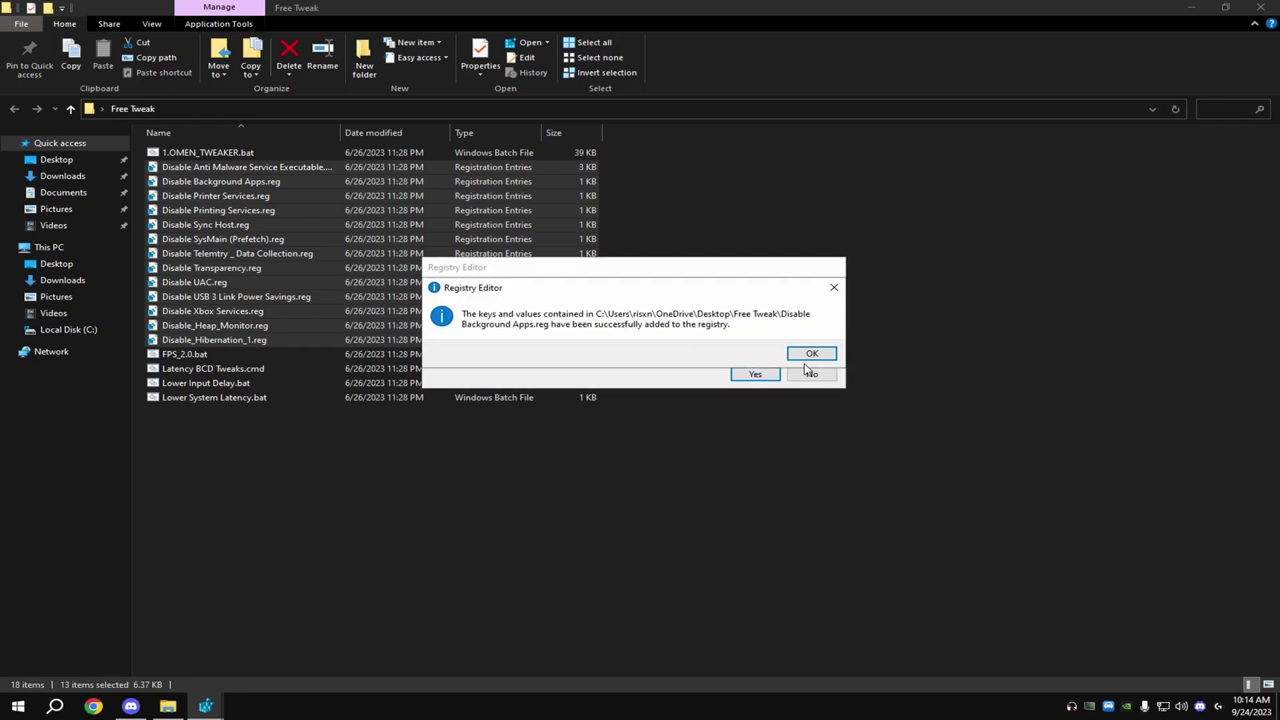
pyautogui.click(804, 353)
pyautogui.click(756, 374)
pyautogui.click(798, 355)
pyautogui.click(754, 374)
pyautogui.click(803, 353)
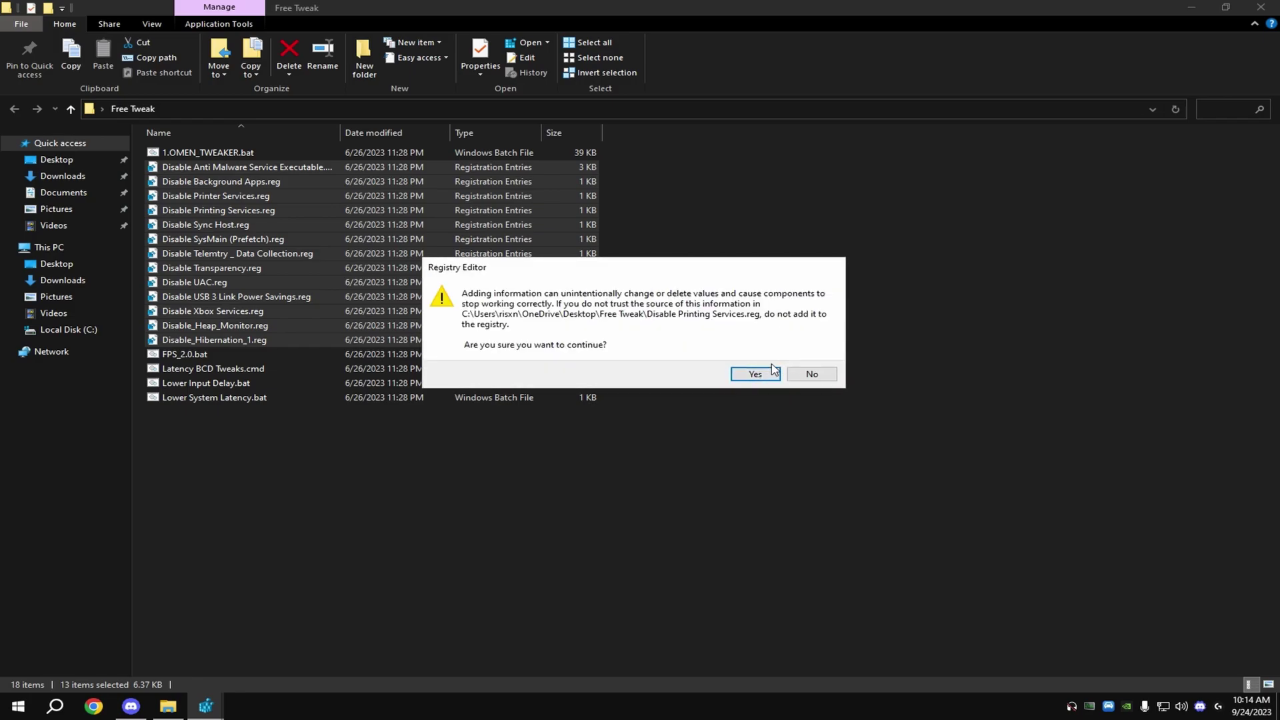
pyautogui.click(753, 374)
pyautogui.click(809, 353)
pyautogui.click(758, 374)
pyautogui.click(798, 357)
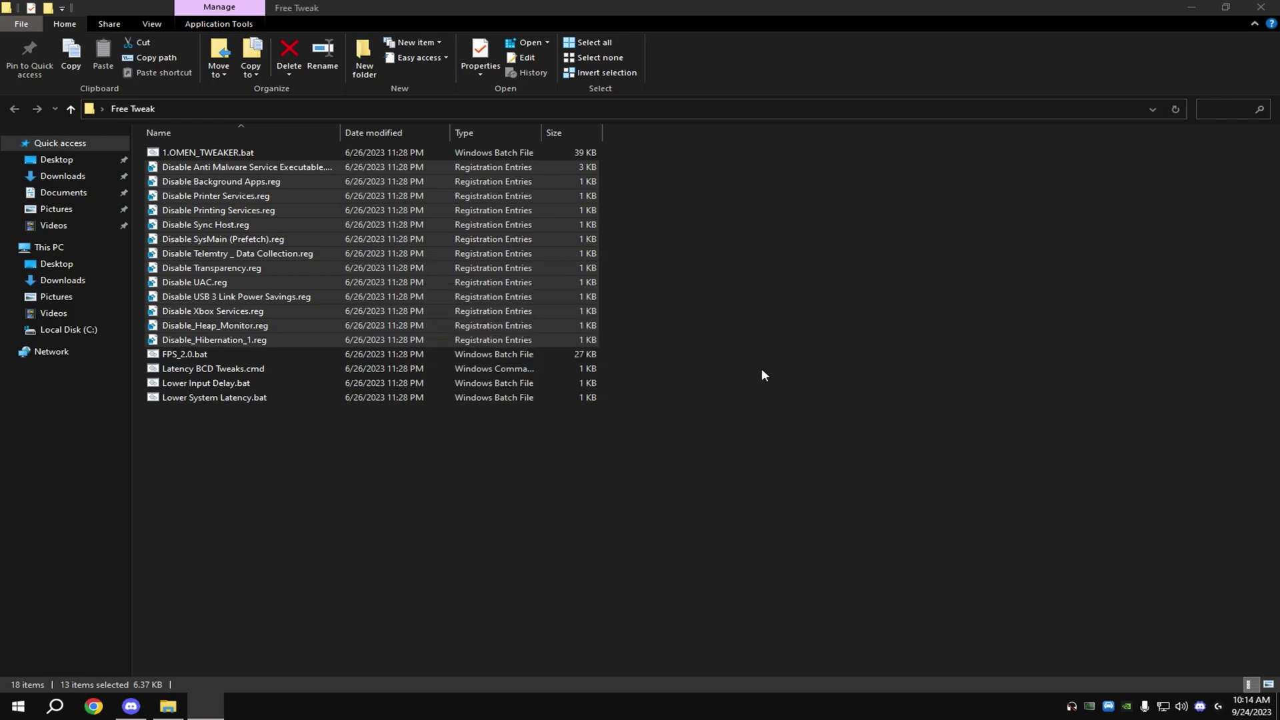
# - Run 1.OMEN_TWEAKER.bat as administrator and maximize its console to show the option menu
pyautogui.doubleClick(200, 153)
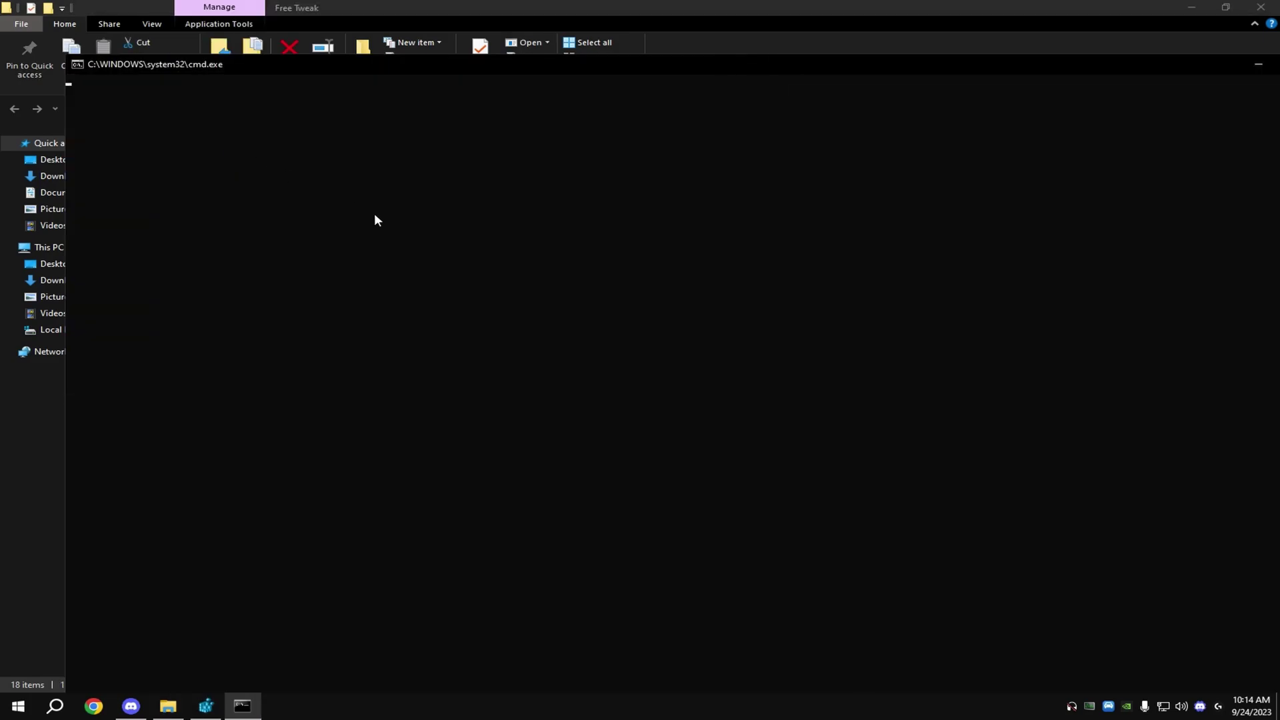
pyautogui.doubleClick(523, 67)
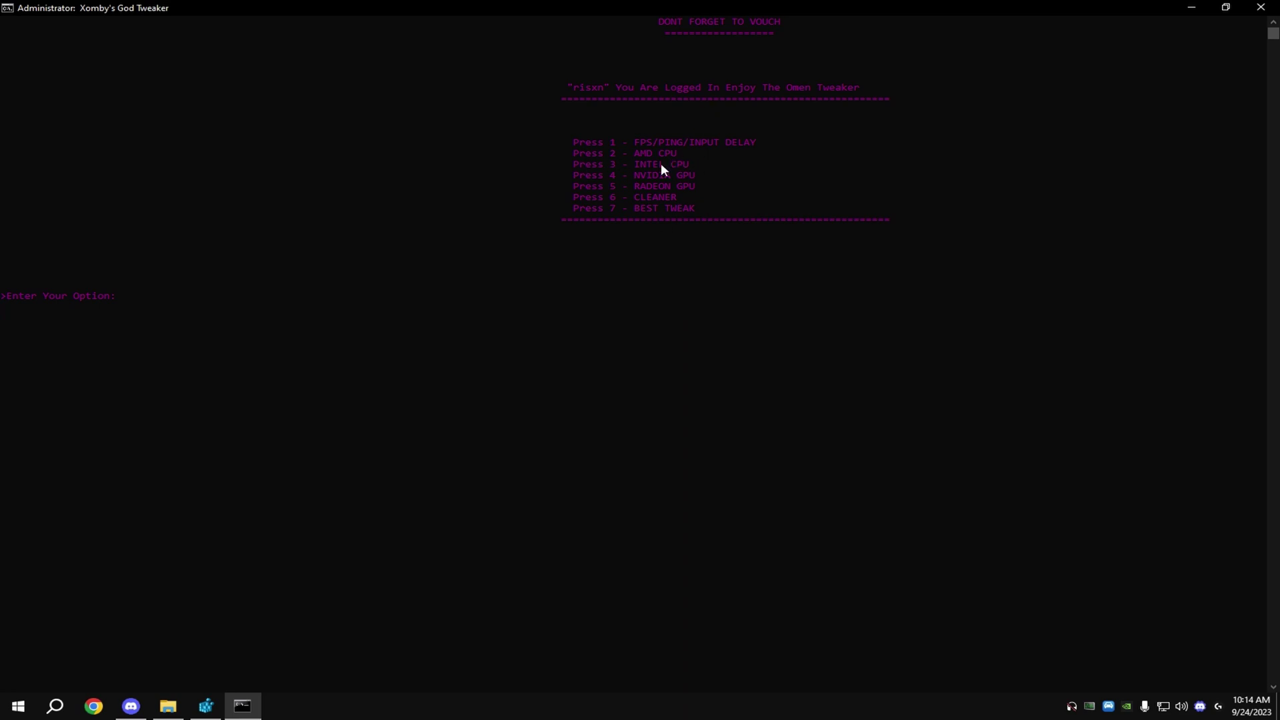
pyautogui.rightClick(552, 705)
# - Check Task Manager's CPU performance page (5% at 4.90 GHz), then return to the tweaker console
pyautogui.click(581, 658)
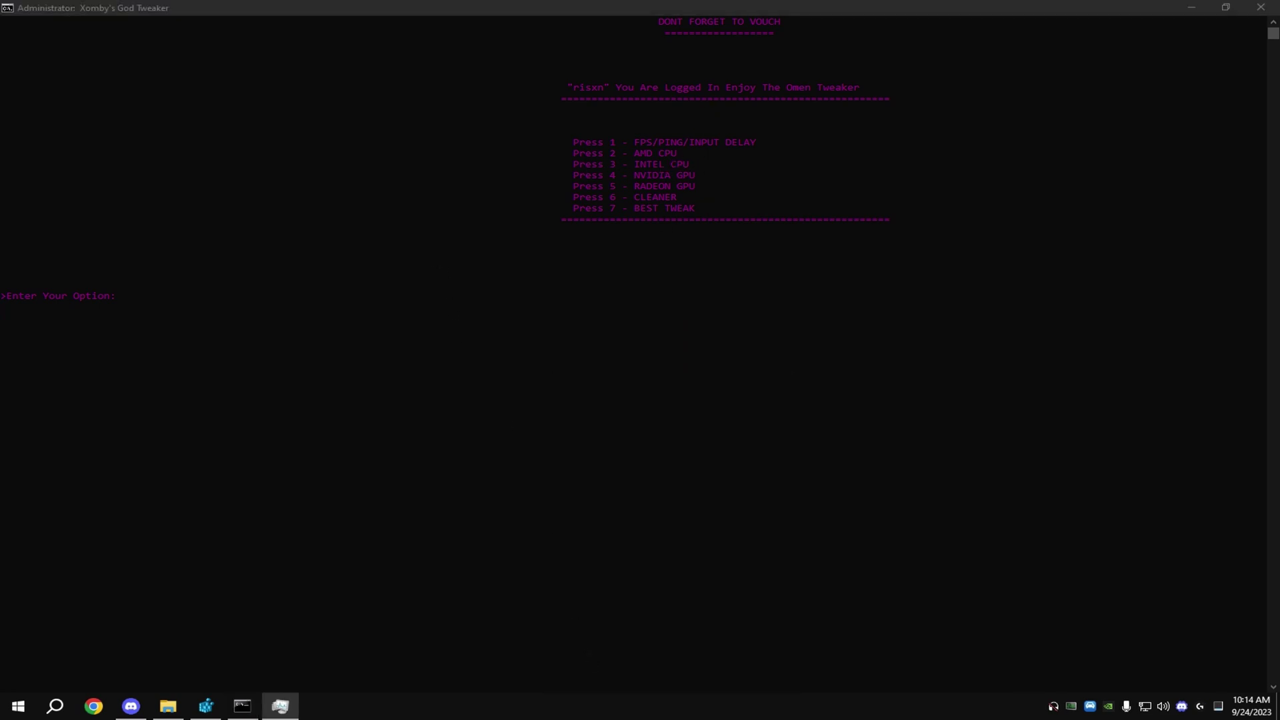
pyautogui.click(550, 235)
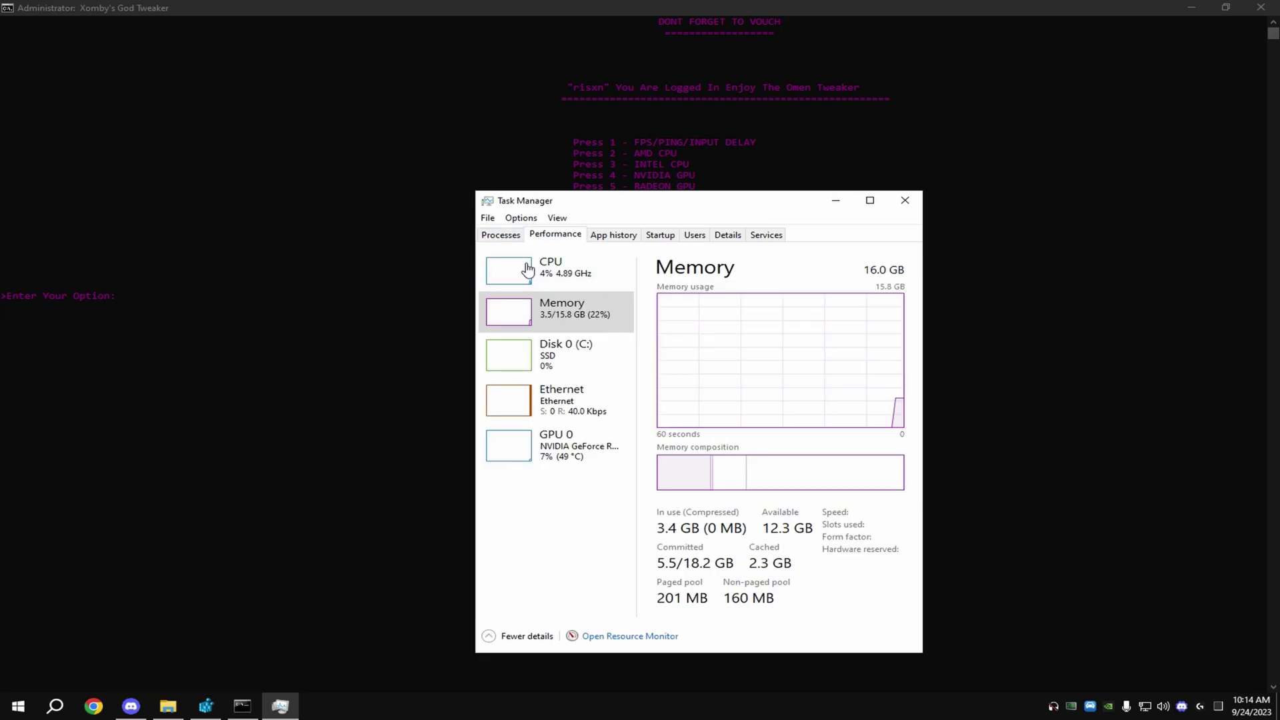
pyautogui.click(527, 268)
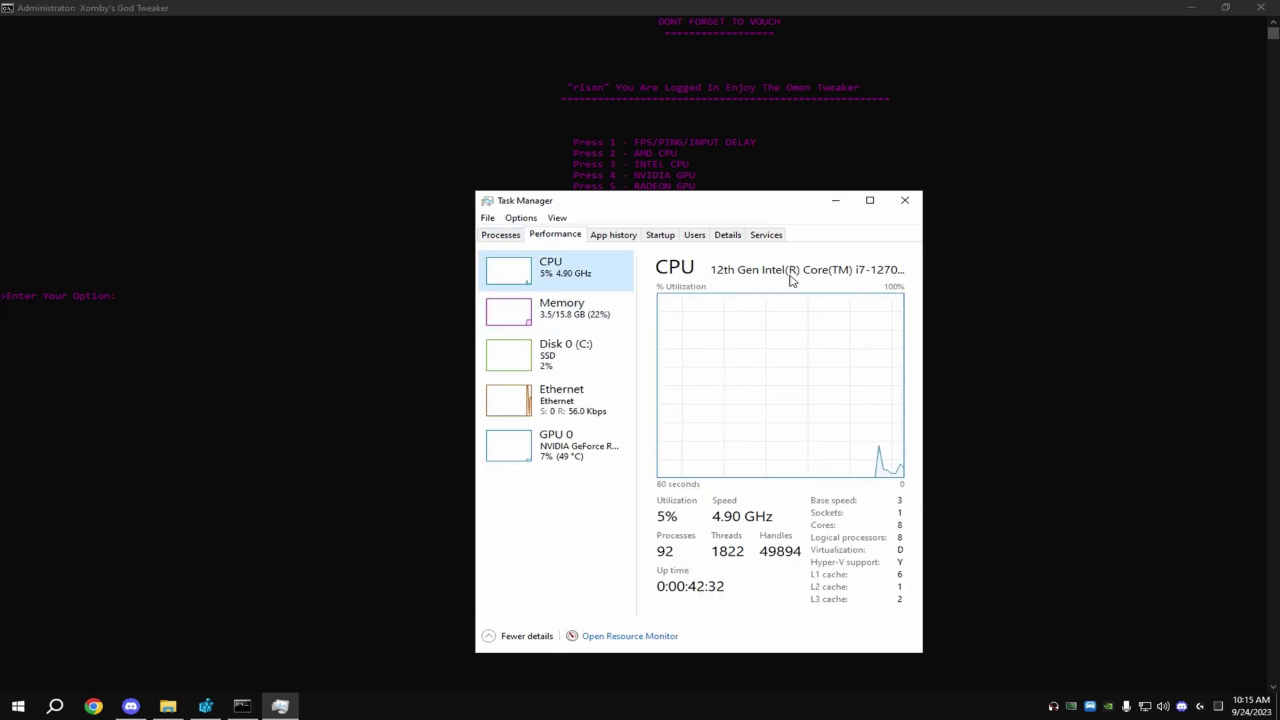
pyautogui.click(138, 298)
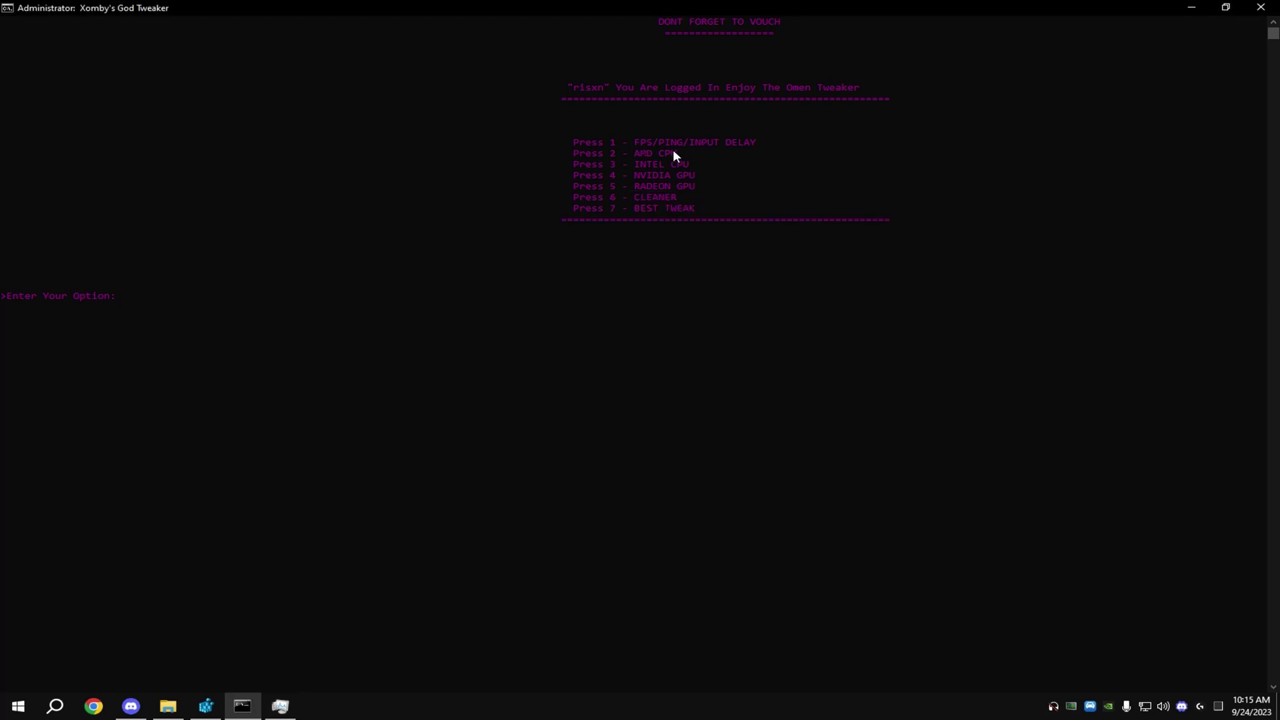
# - Run God Tweaker option 1 and maximize the console
pyautogui.write('1')
pyautogui.press('Return')
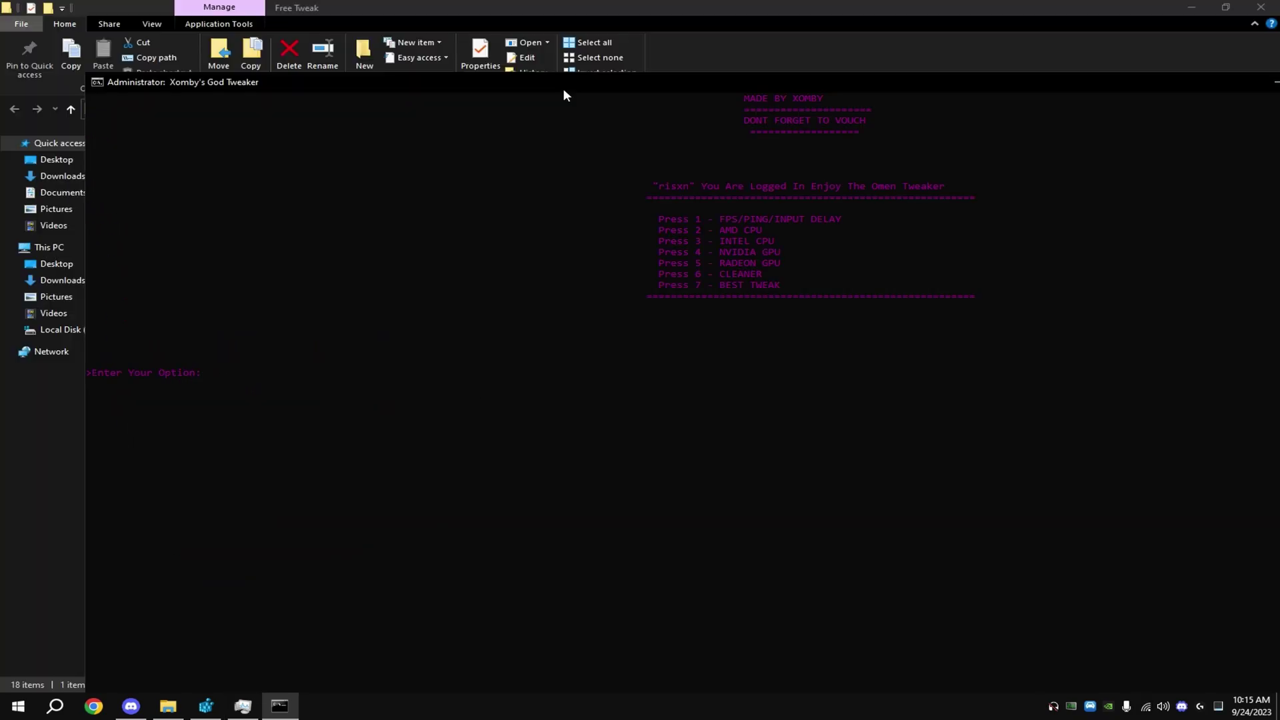
pyautogui.doubleClick(563, 86)
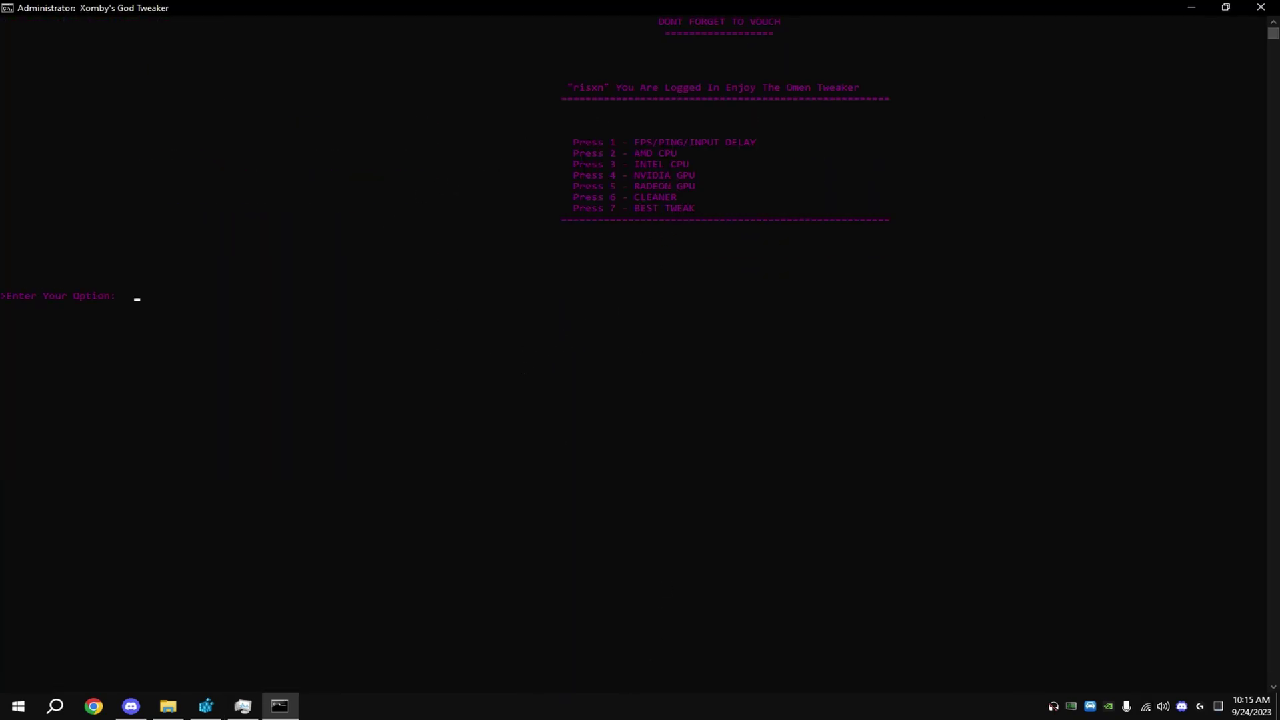
# - Confirm the GPU 0 model and usage in Task Manager's Performance view
pyautogui.click(242, 705)
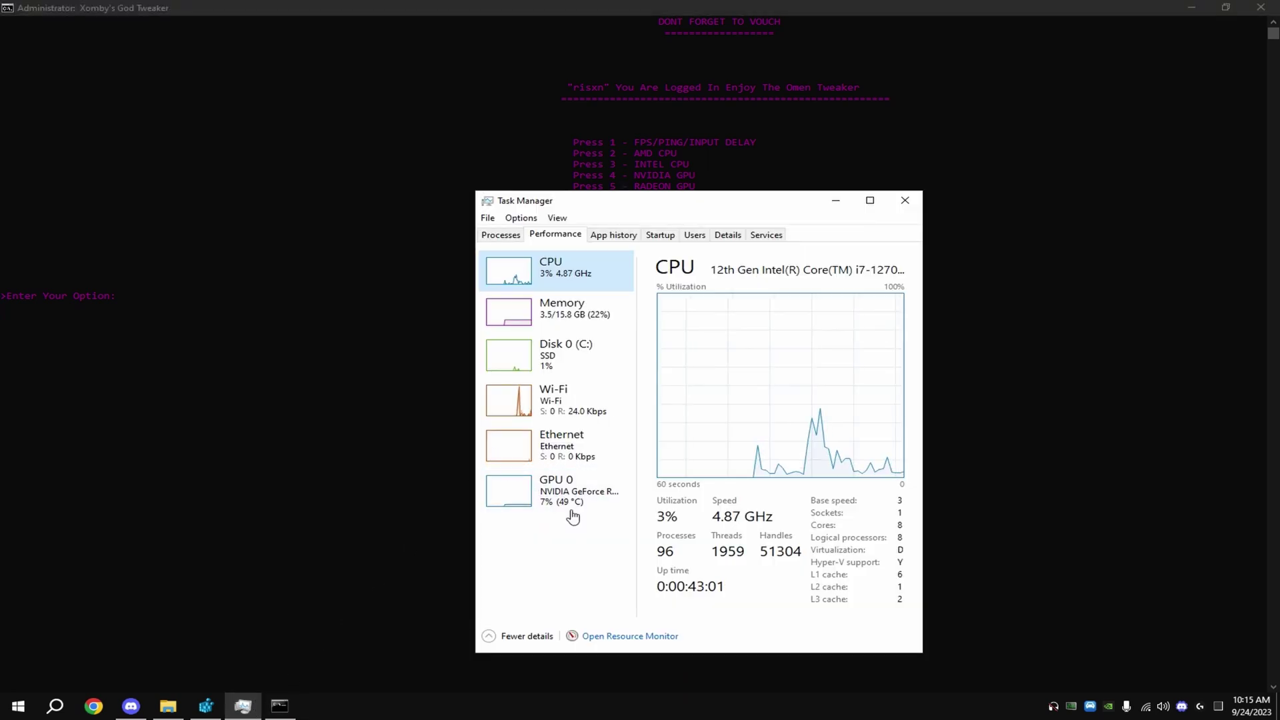
pyautogui.click(571, 511)
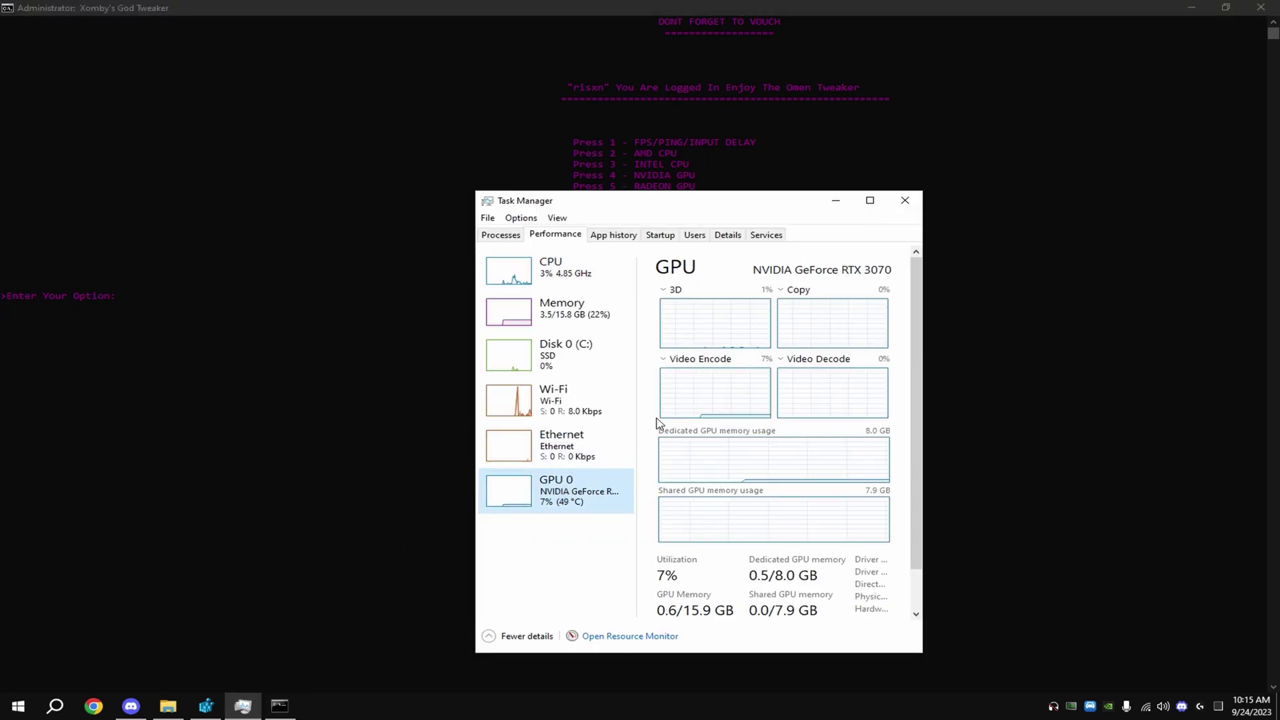
pyautogui.moveTo(696, 200); pyautogui.dragTo(694, 223)
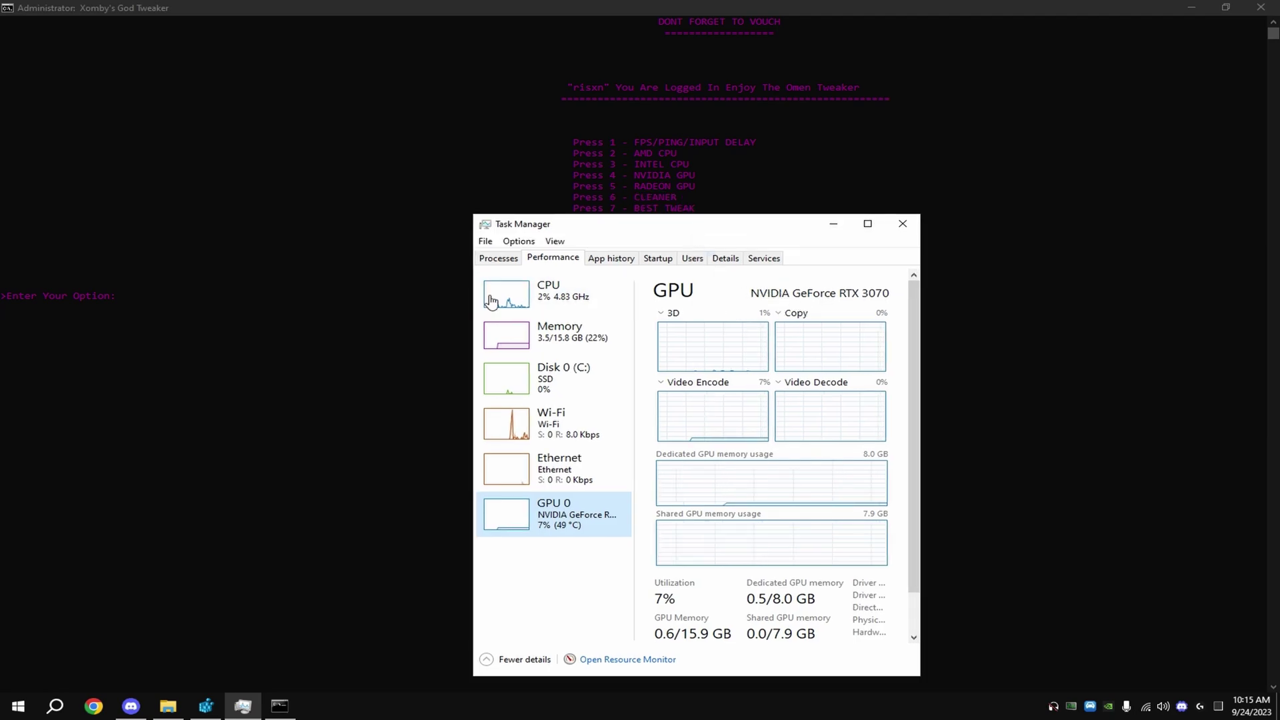
pyautogui.click(324, 385)
# - Choose the God Tweaker's NVIDIA GPU option 4, launching the Venix Tweaker
pyautogui.write('4')
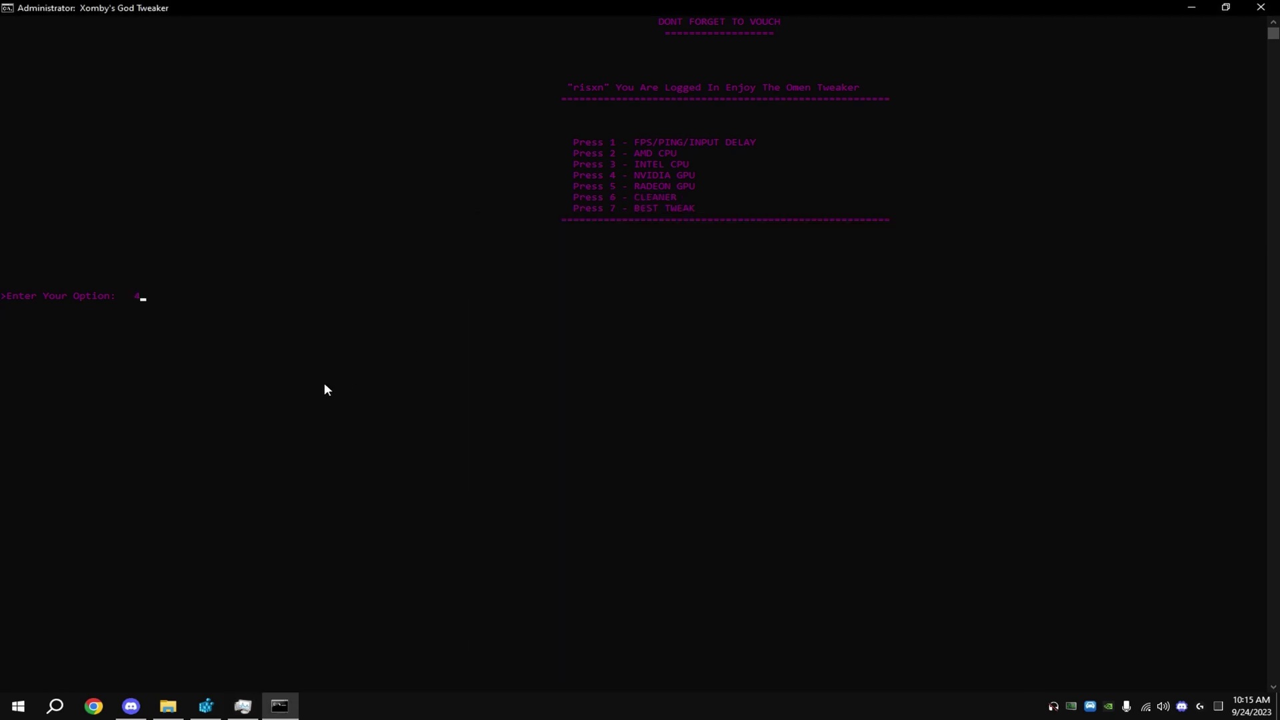
pyautogui.press('Return')
pyautogui.click(243, 706)
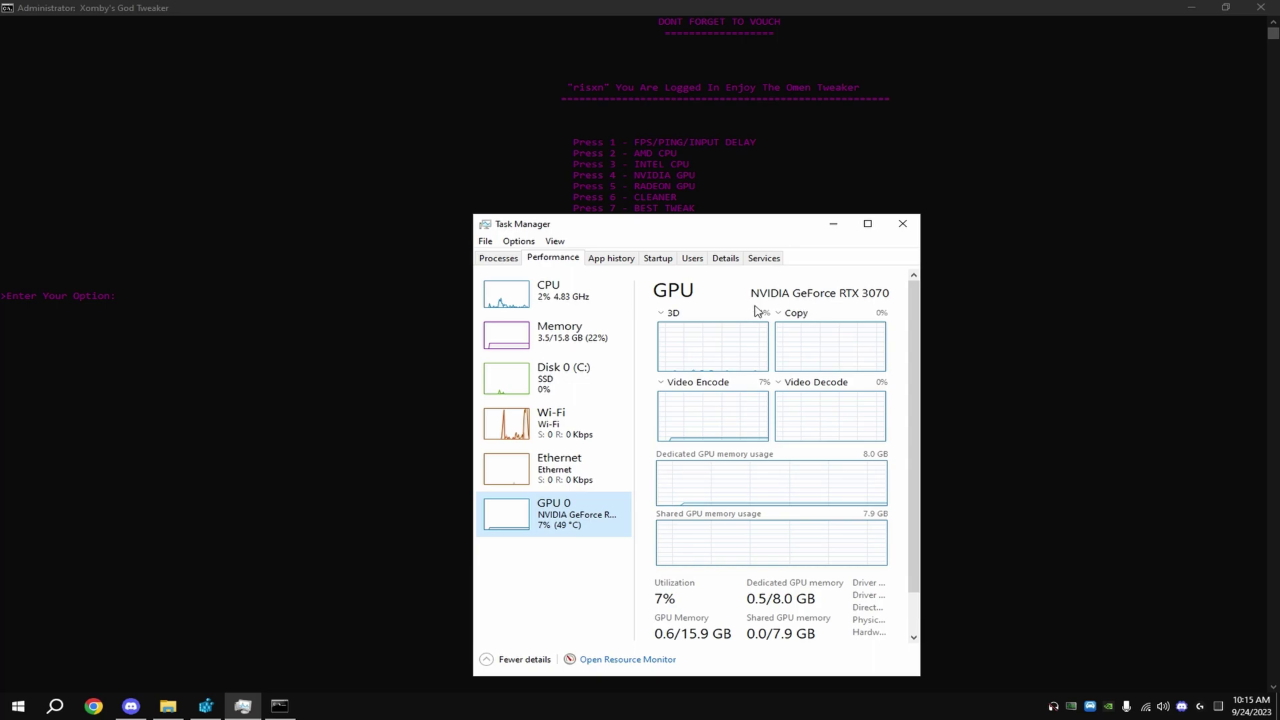
pyautogui.click(256, 302)
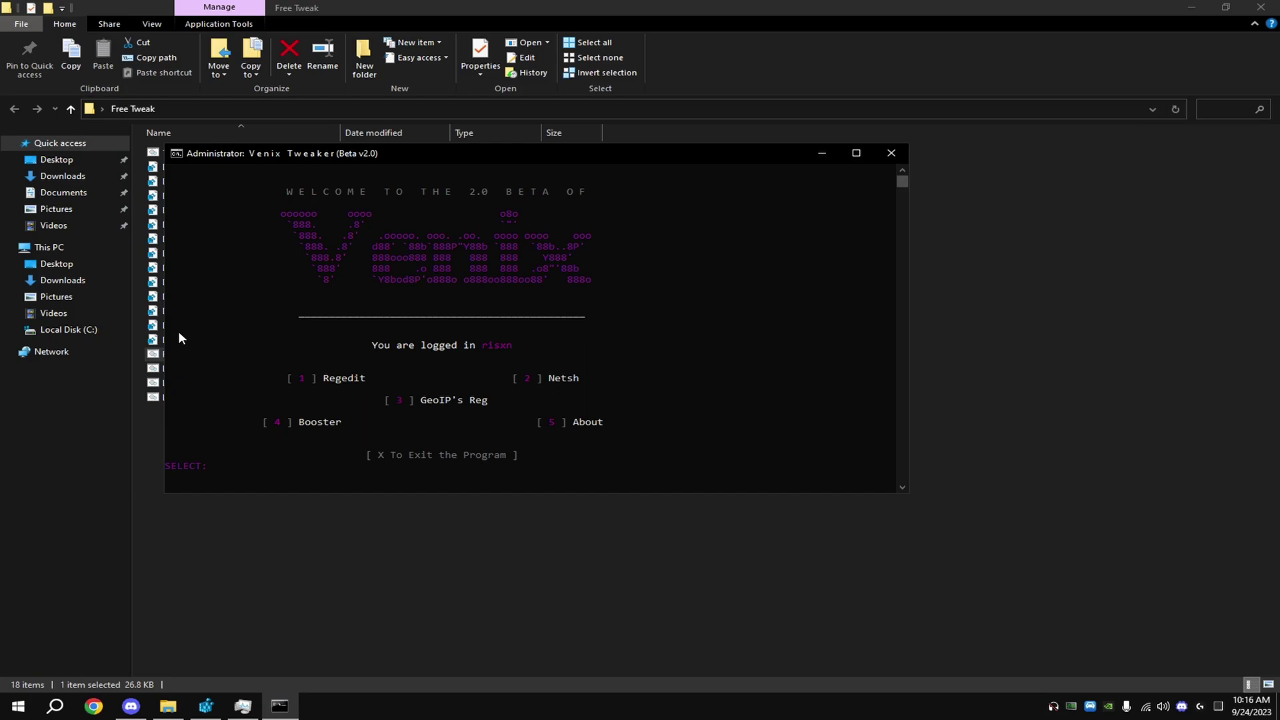
# - Run the Venix Tweaker's Netsh option, then its GeoIP's Reg option 3
pyautogui.write('1')
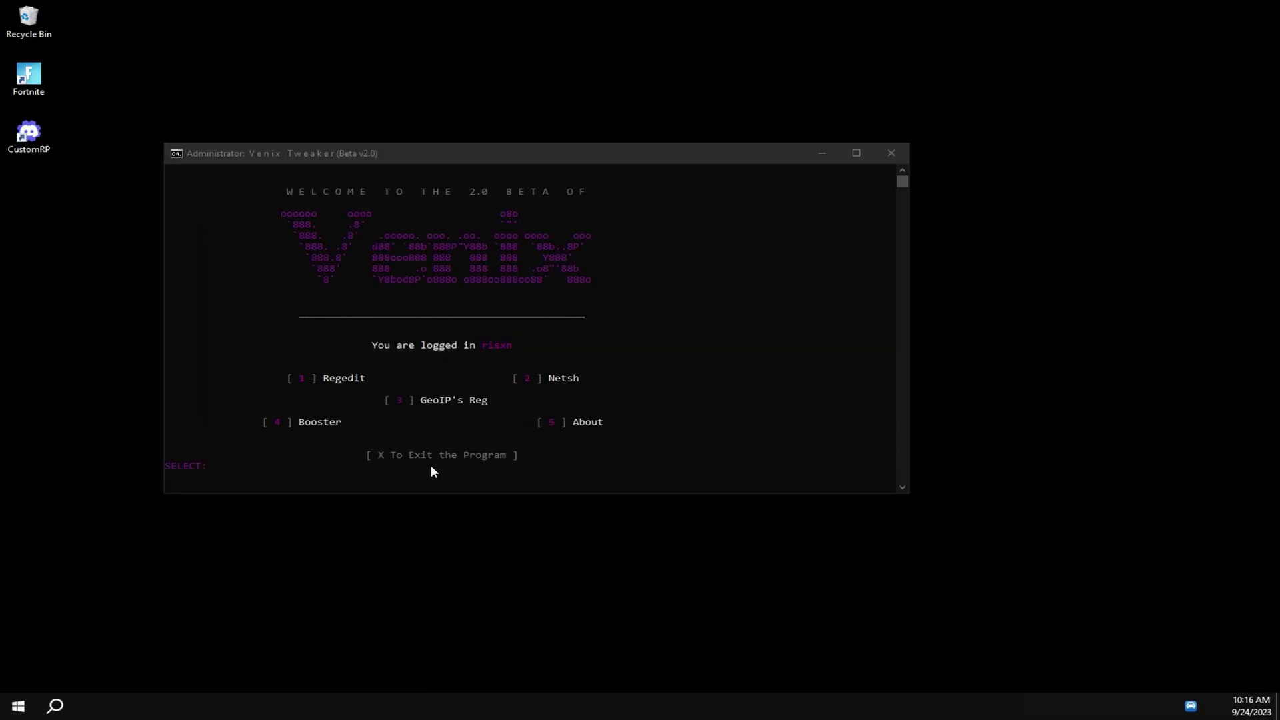
pyautogui.write('2')
pyautogui.press('Return')
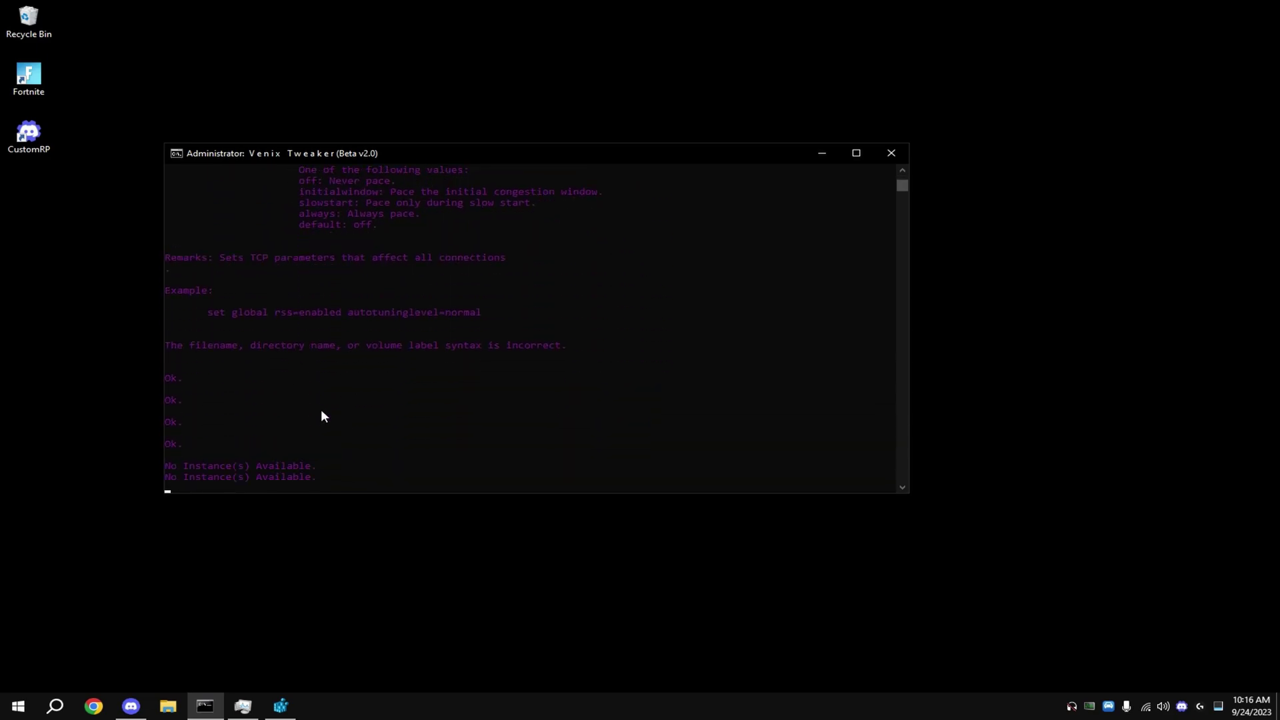
pyautogui.write('3')
pyautogui.press('Return')
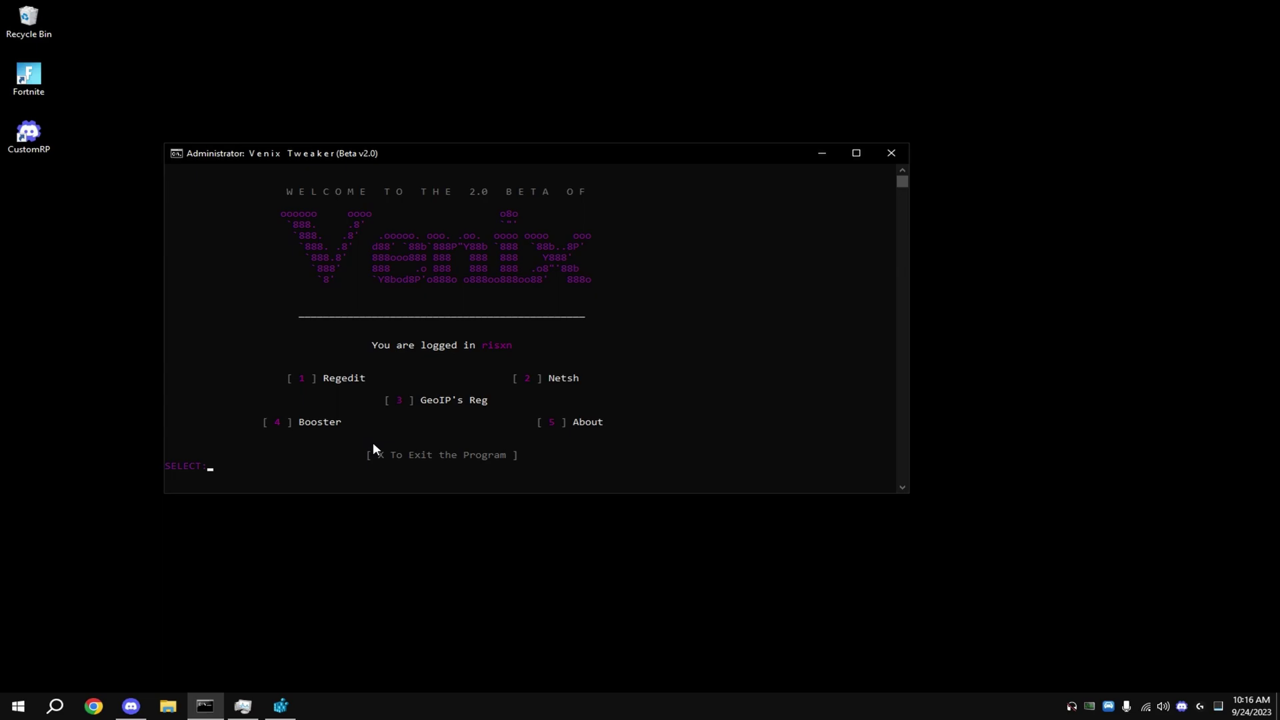
# - Close the Venix Tweaker, dismiss the registry import message, and reopen the Free Tweak folder
pyautogui.click(890, 154)
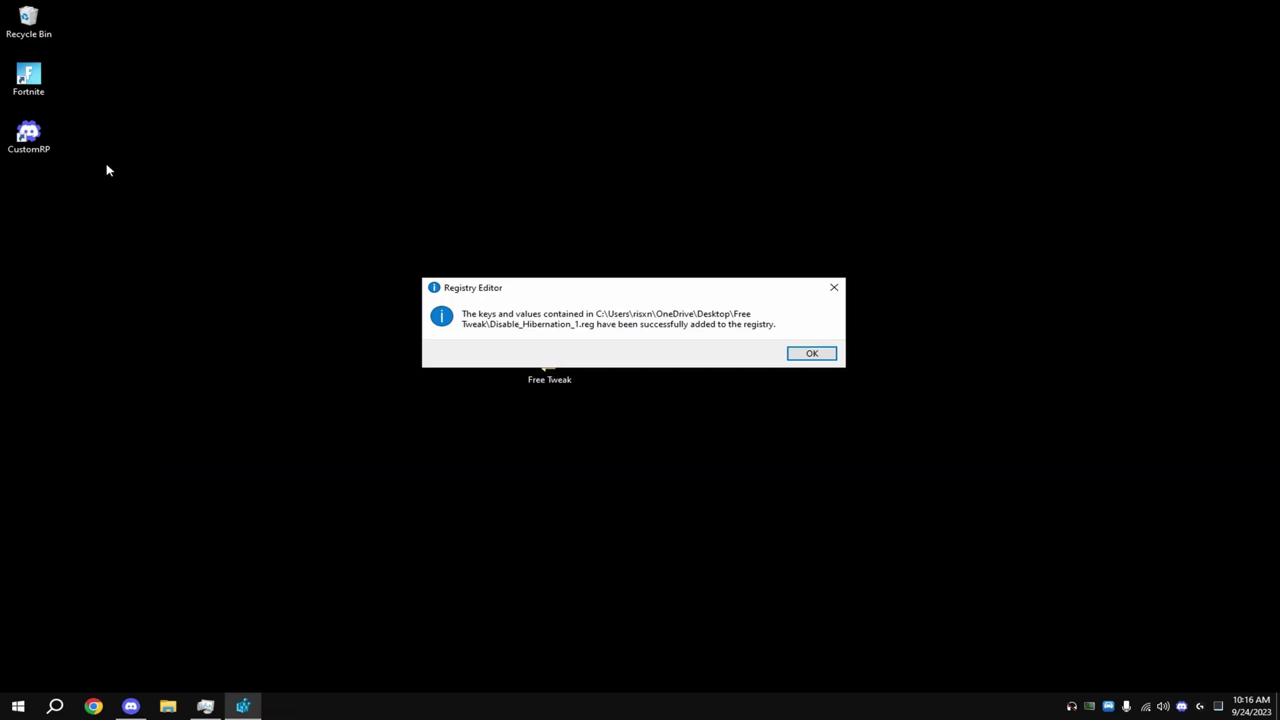
pyautogui.click(812, 353)
pyautogui.doubleClick(540, 368)
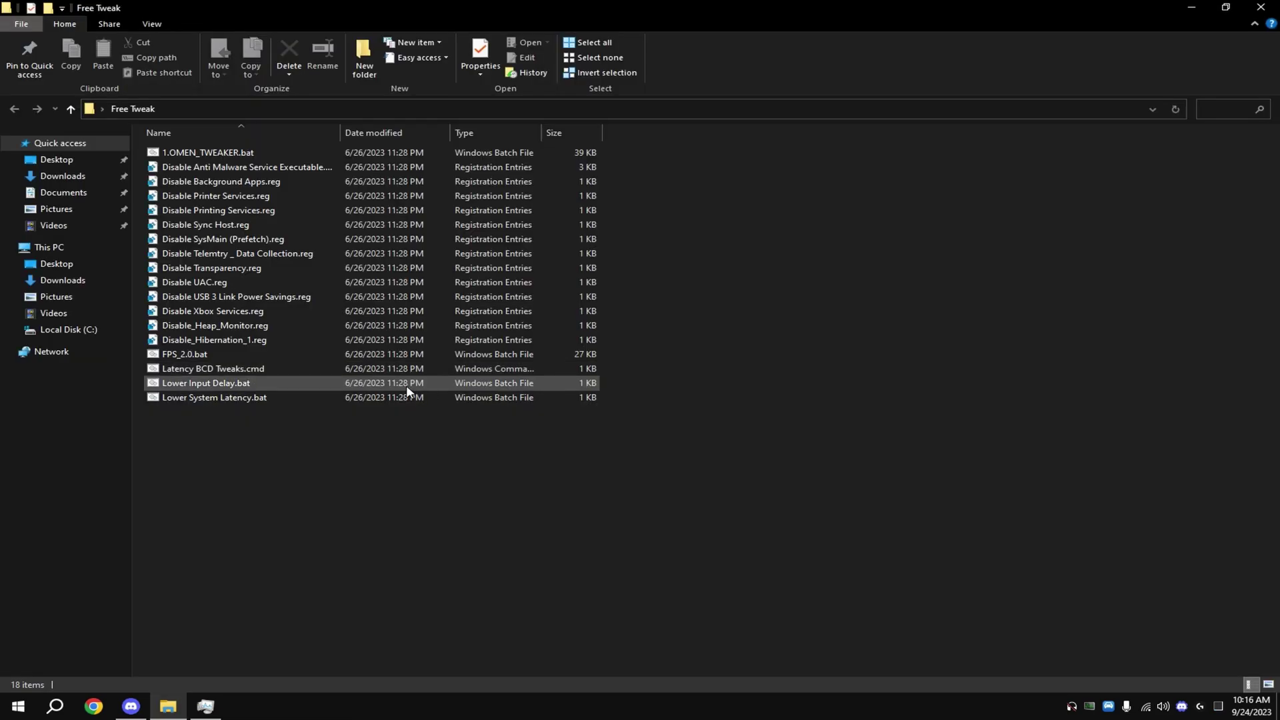
pyautogui.click(361, 389)
# - Run Latency BCD Tweaks.cmd to completion and close the Free Tweak folder
pyautogui.doubleClick(297, 370)
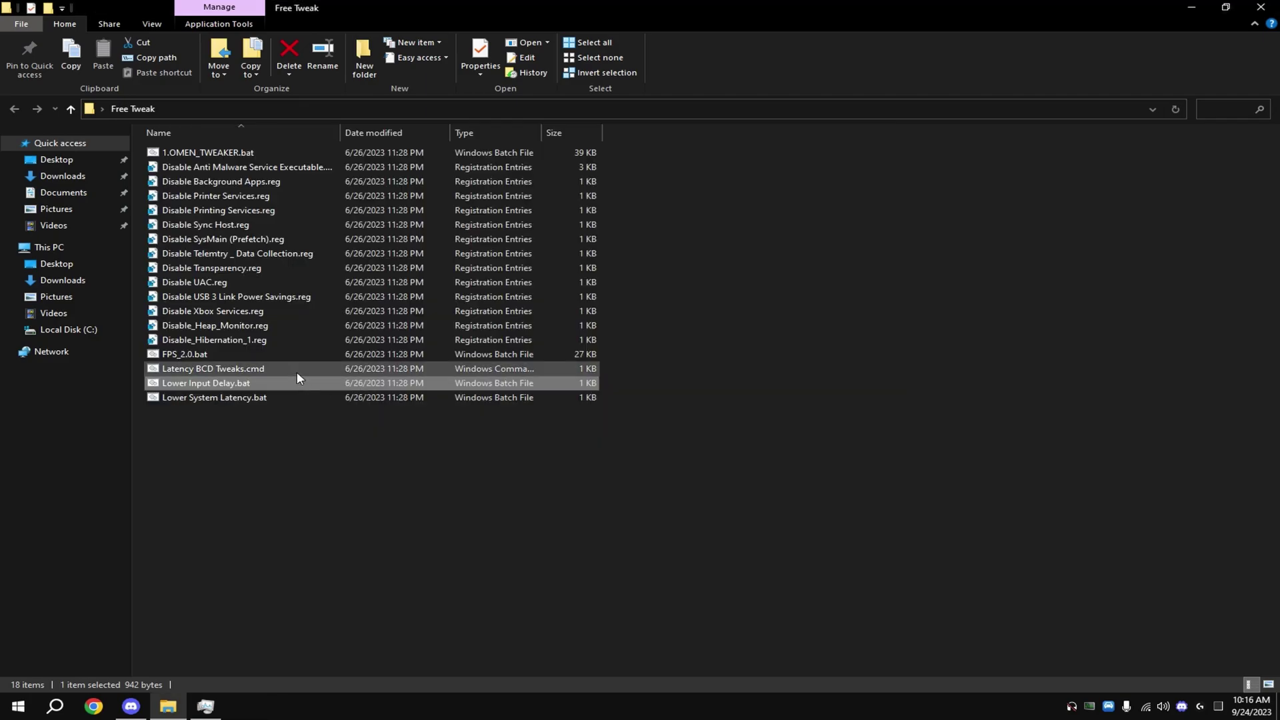
pyautogui.press('space')
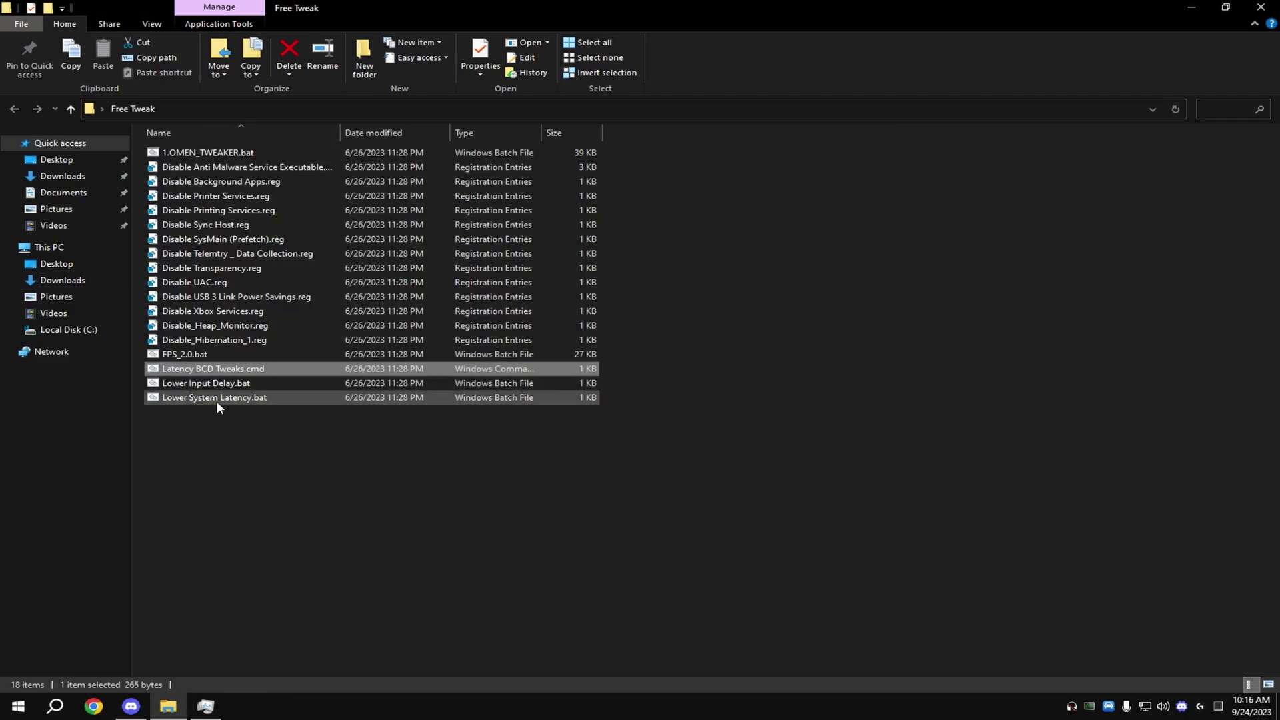
pyautogui.click(218, 400)
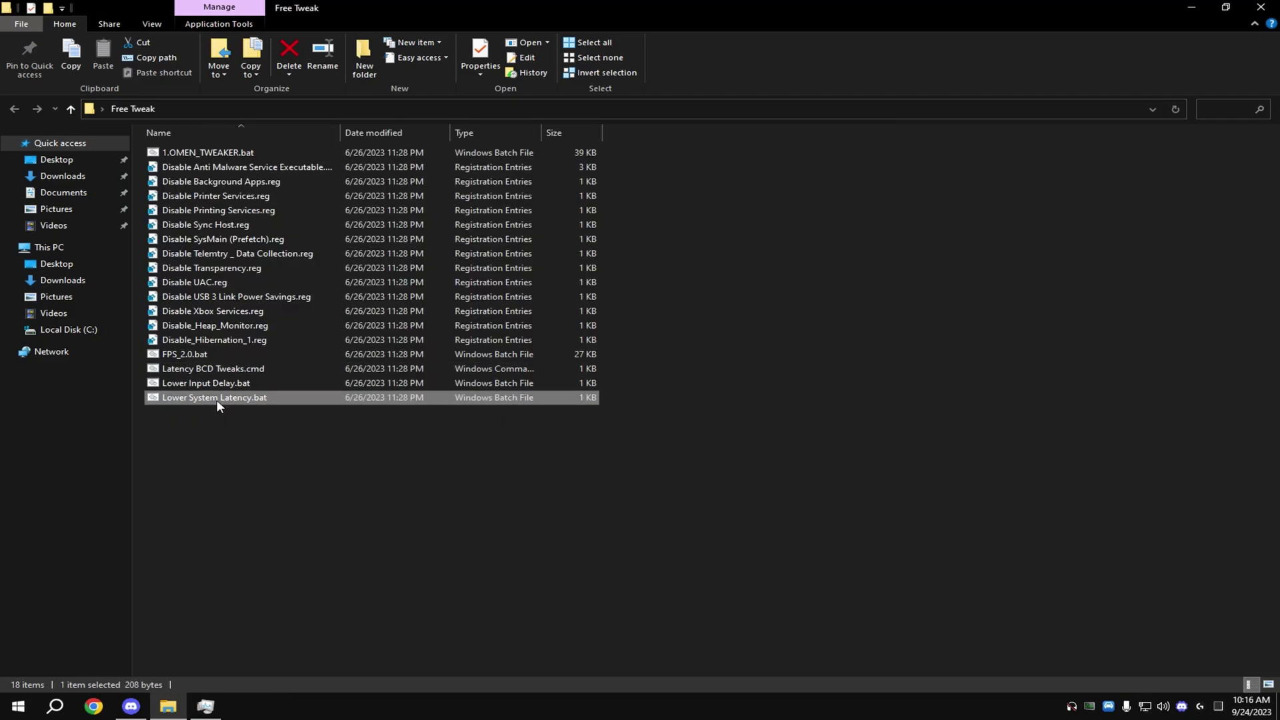
pyautogui.hotkey('alt', 'F4')
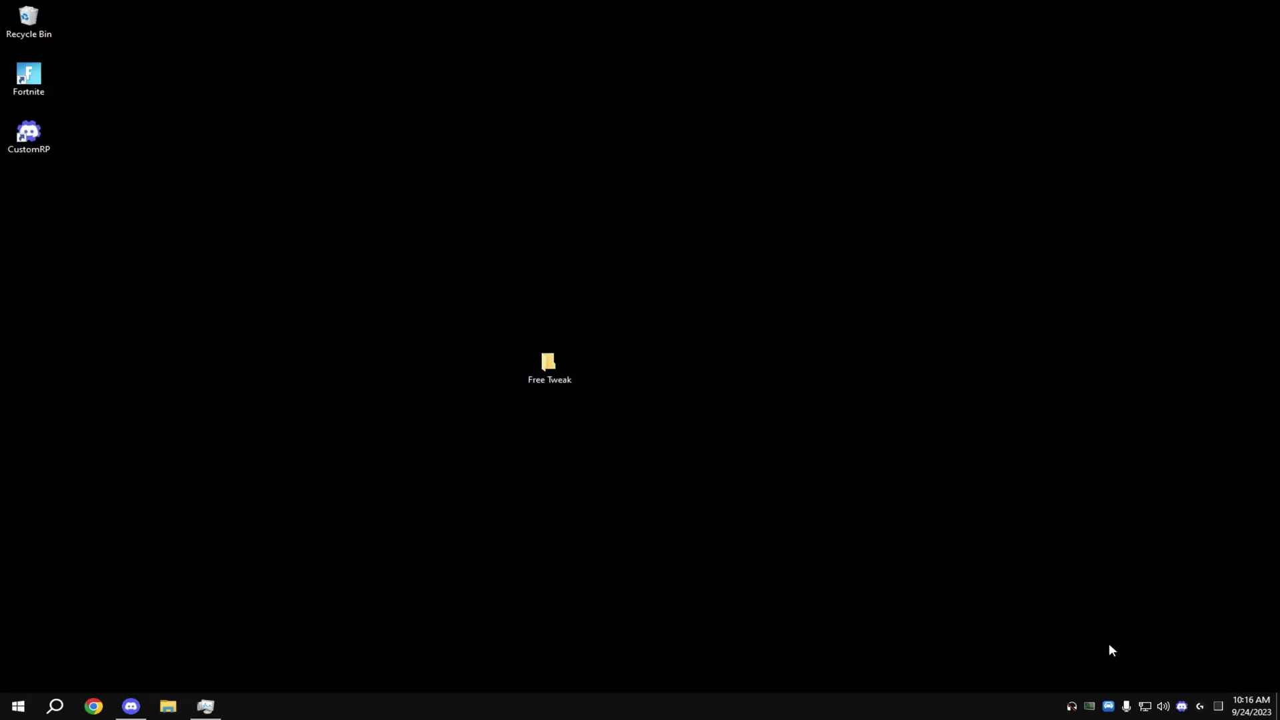
# - Open Network Connections via Network & Internet settings' adapter options and bring up the Ethernet adapter's menu
pyautogui.rightClick(1145, 712)
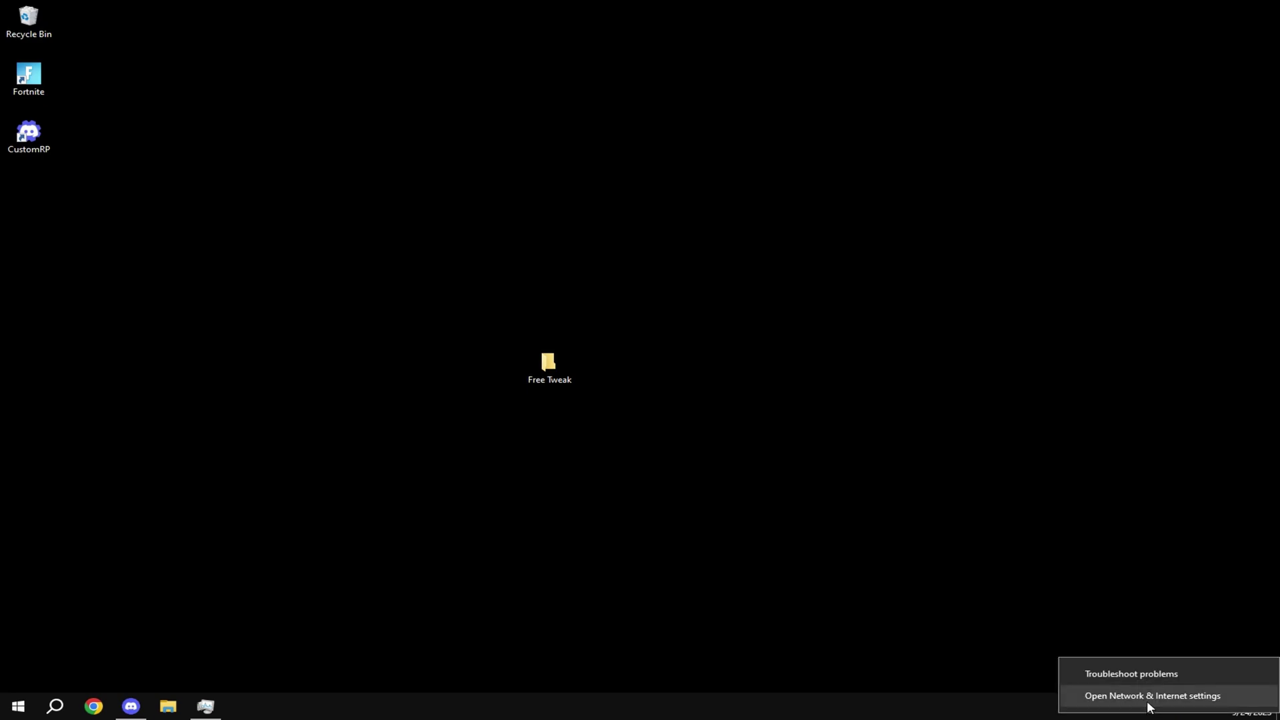
pyautogui.click(1147, 703)
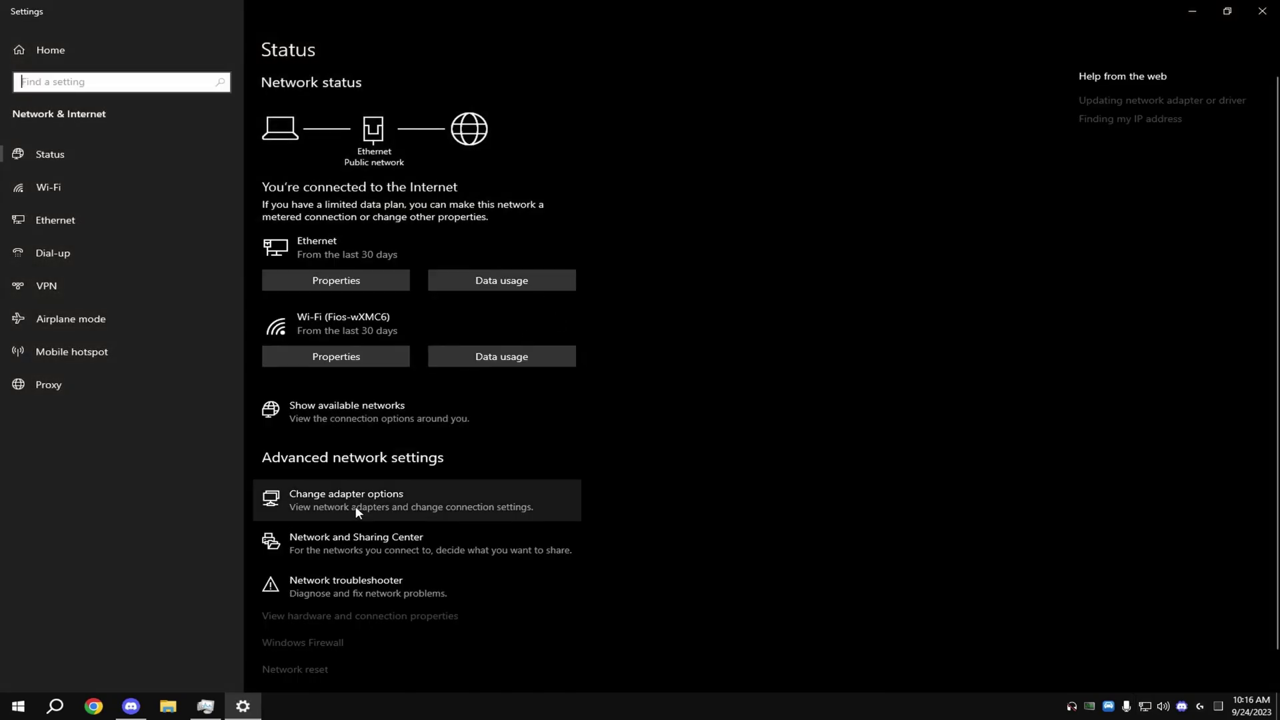
pyautogui.click(386, 494)
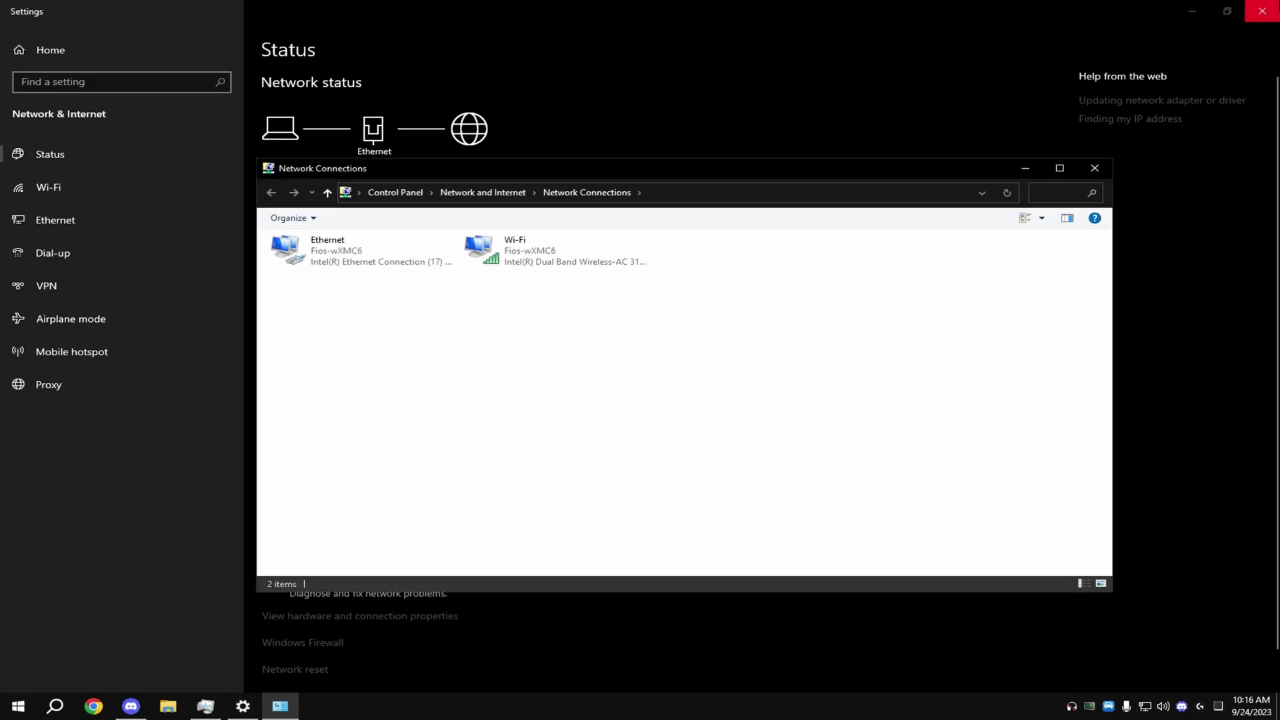
pyautogui.click(1262, 10)
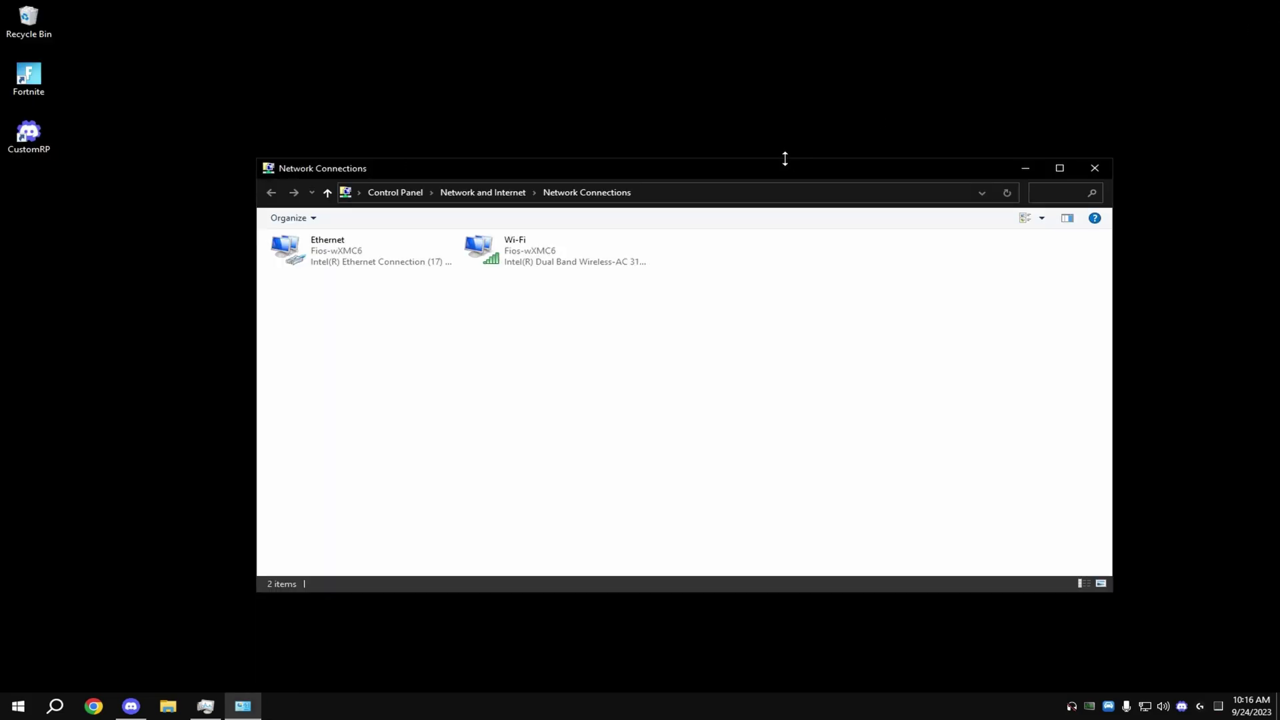
pyautogui.click(348, 262)
pyautogui.rightClick(349, 260)
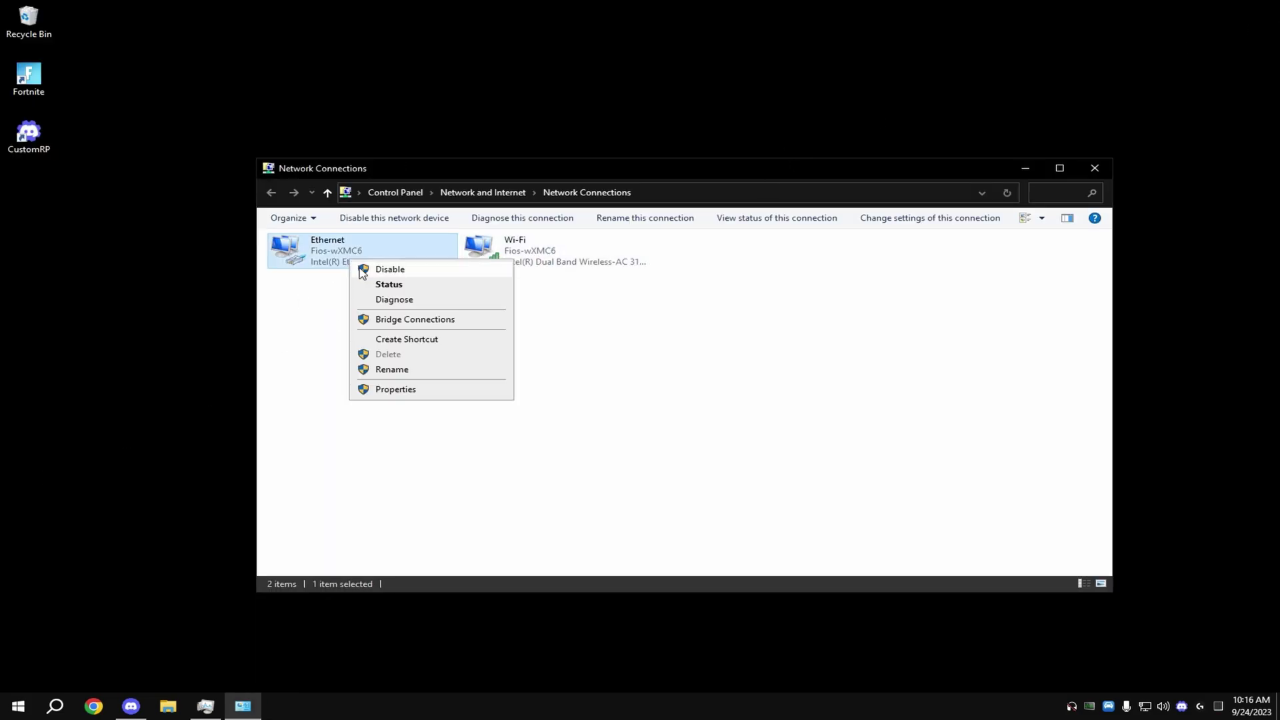
# - Disable Large Send Offload V2 (IPv4 and IPv6) on Ethernet, then show Start's restart options
pyautogui.click(392, 390)
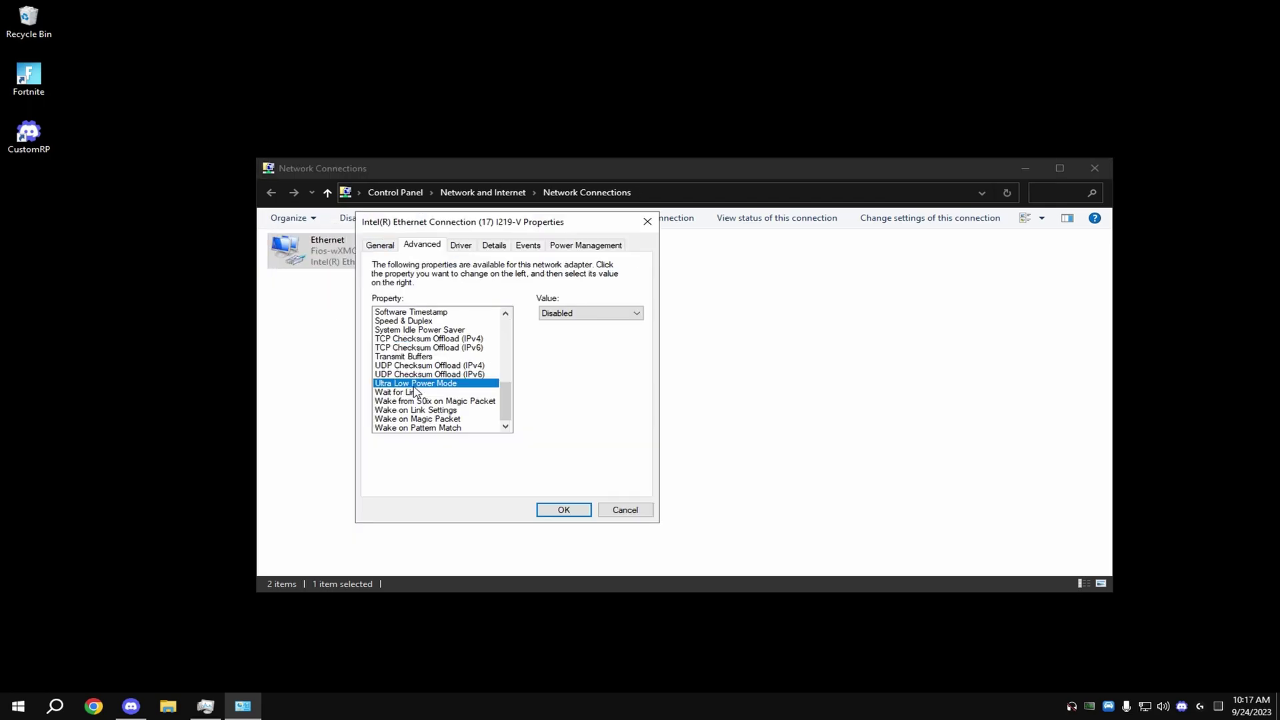
pyautogui.click(419, 323)
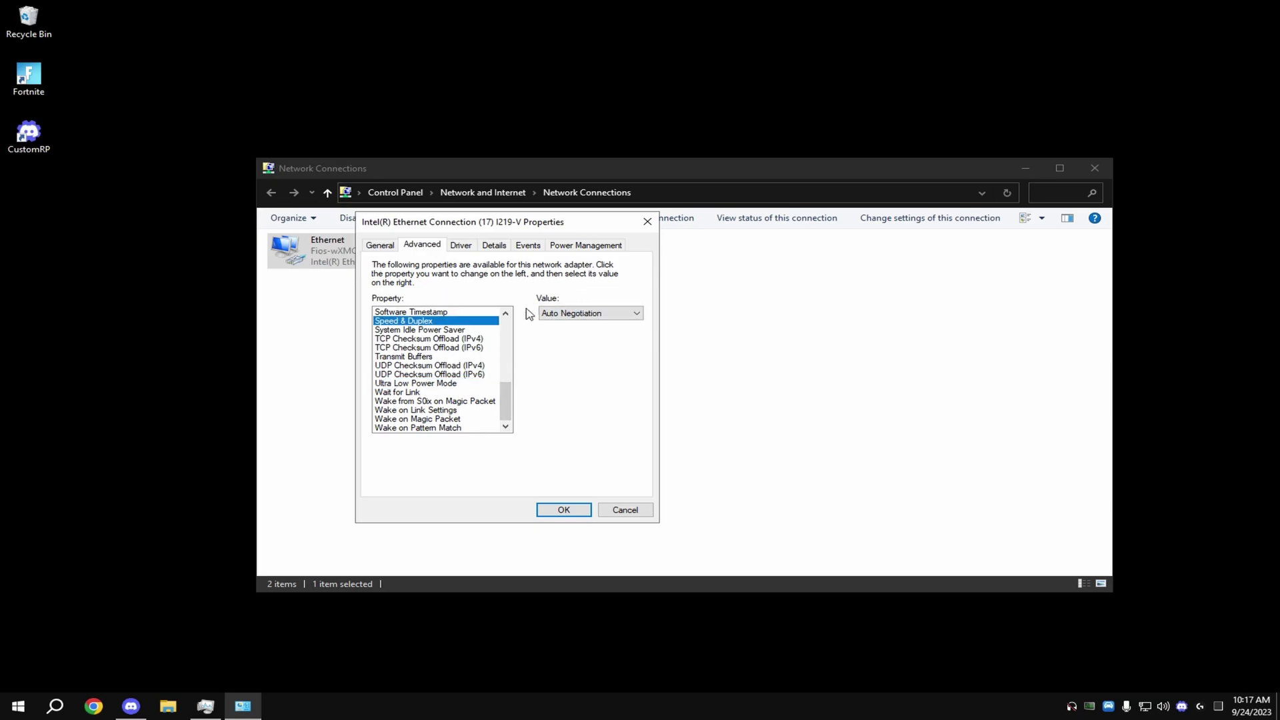
pyautogui.scroll(2, 438, 350)
pyautogui.scroll(4, 437, 348)
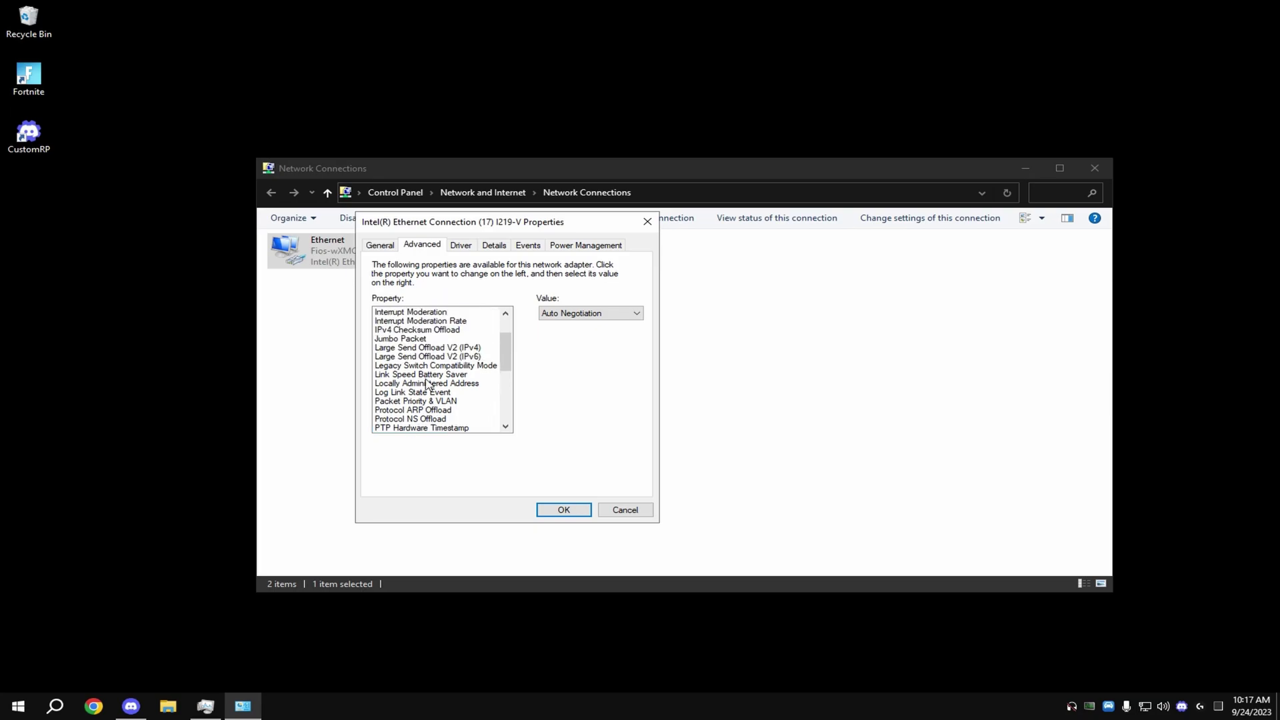
pyautogui.scroll(2, 427, 385)
pyautogui.click(427, 391)
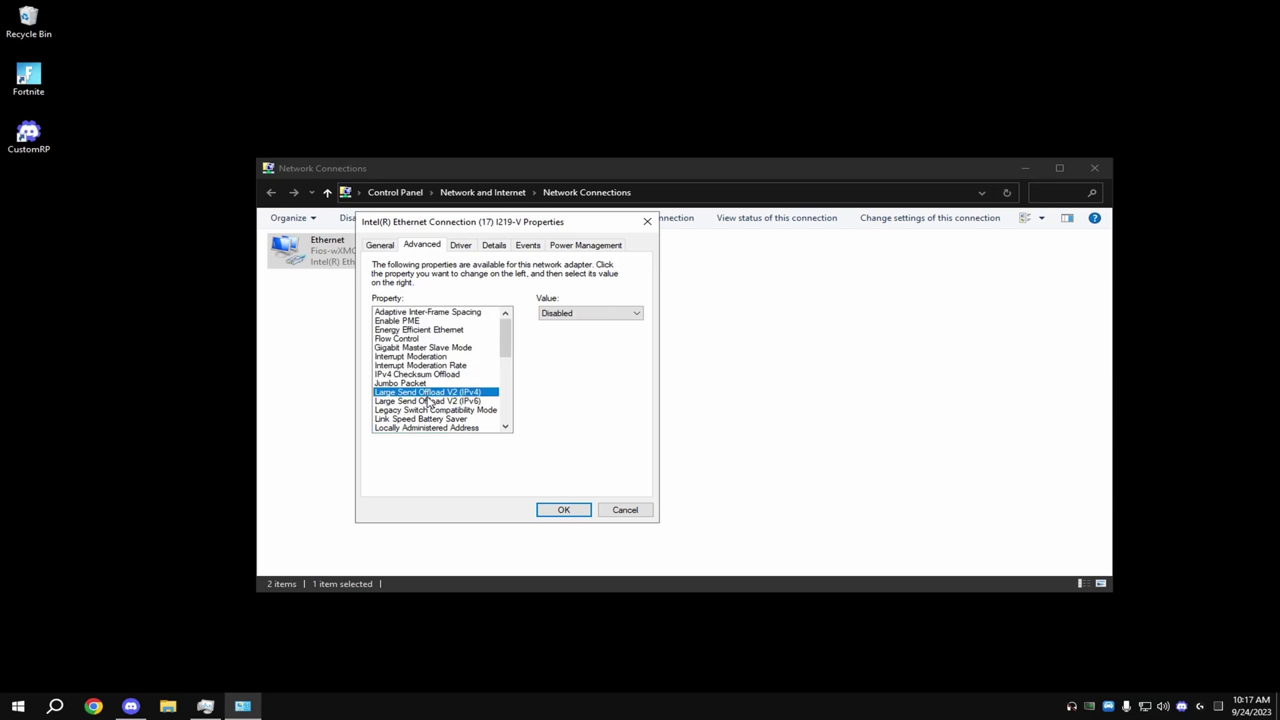
pyautogui.click(412, 402)
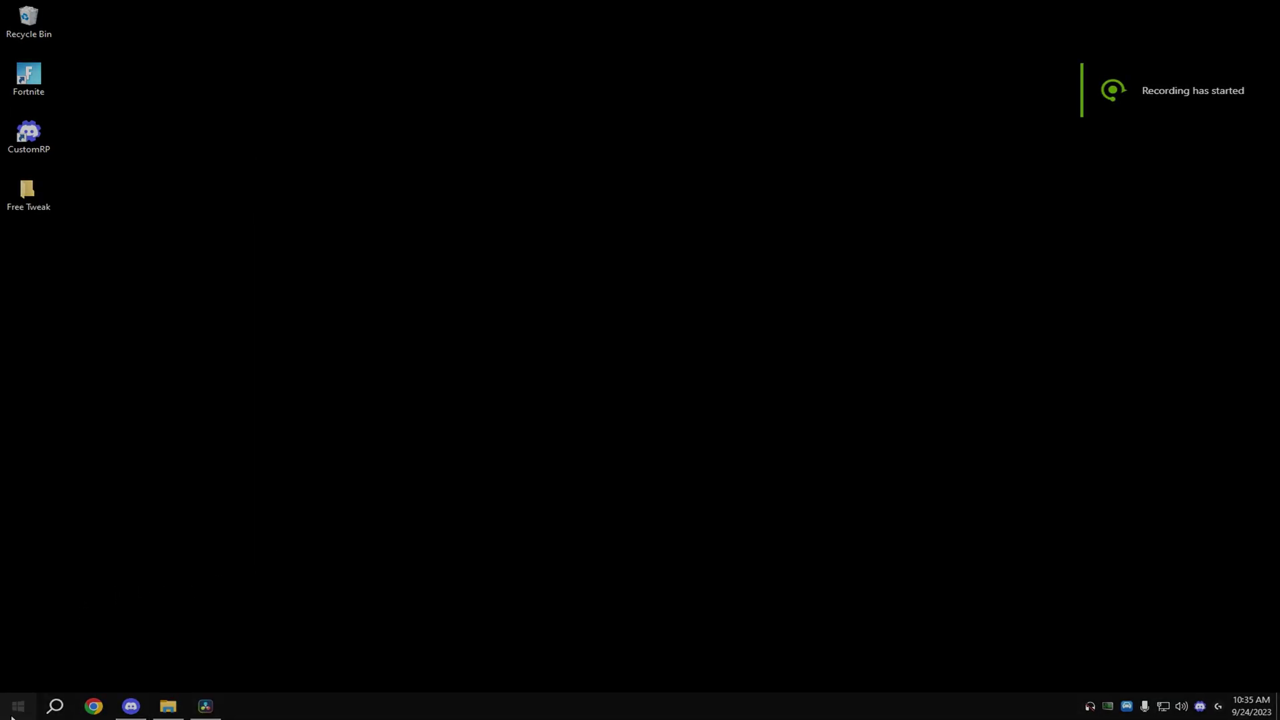
pyautogui.click(18, 706)
pyautogui.click(31, 686)
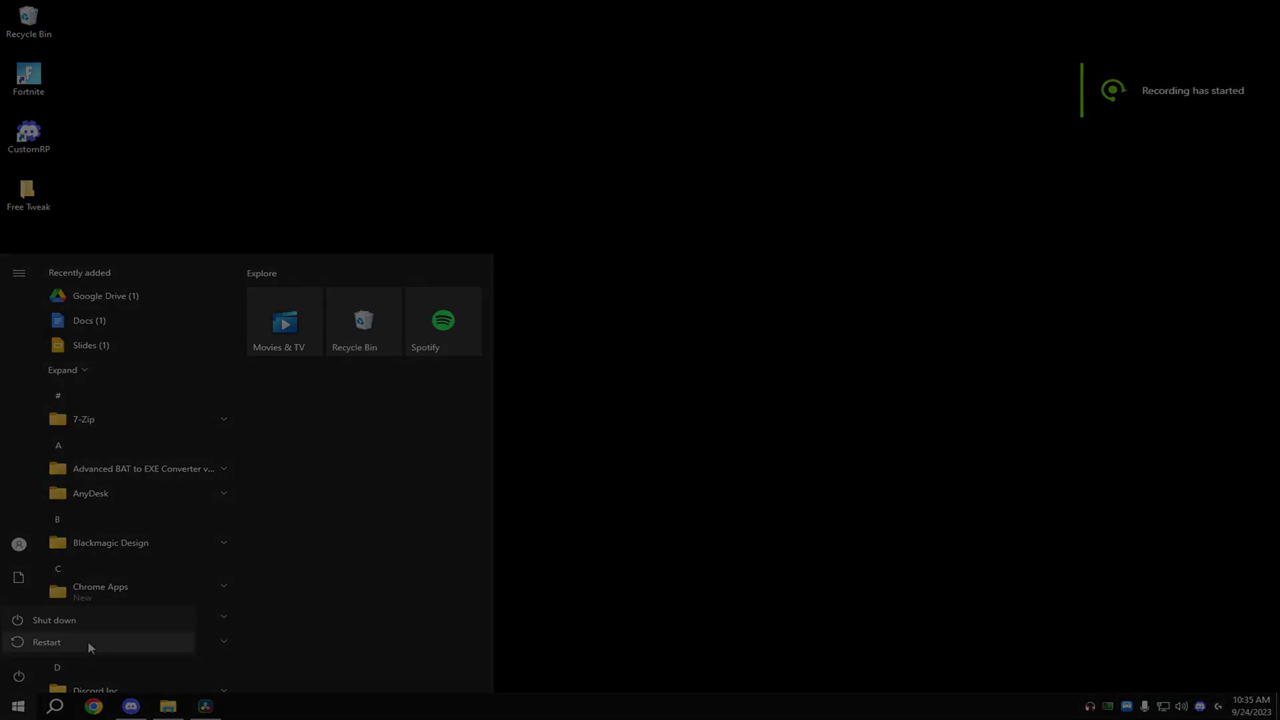